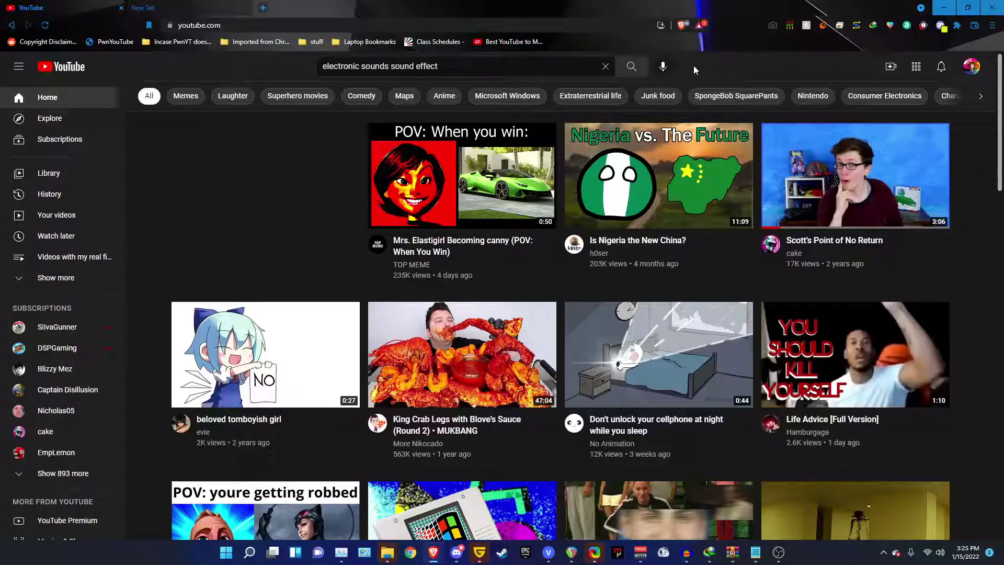
- Search 'electronic sound effects', pause the Electronic Sounds video near its start, and list its downloadable files
left_click(626, 74)
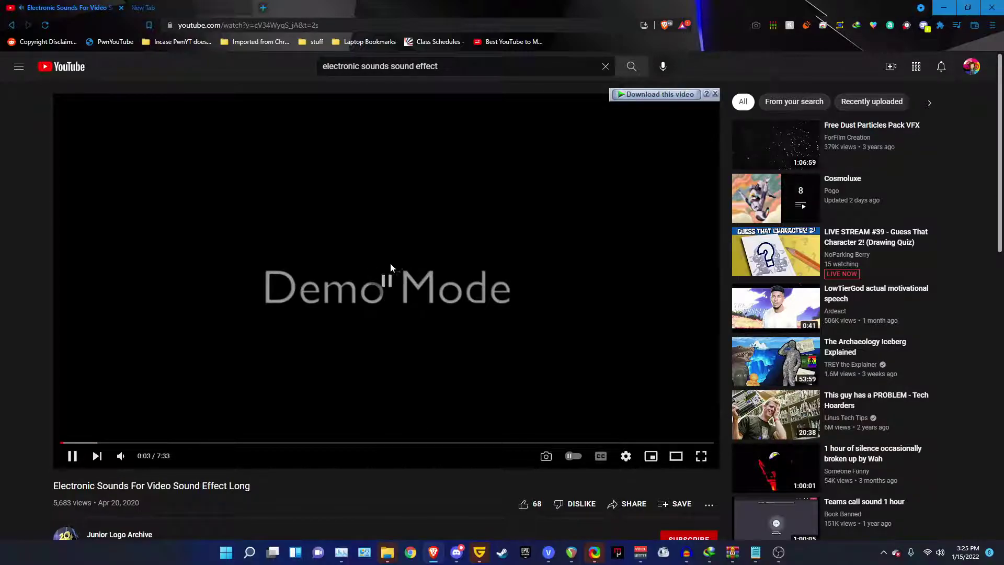
left_click(389, 264)
left_click(649, 95)
- Drop 'WCIU Channel 26 Station ID - 1994.mp4' from the Video folder onto REAPER's first track
left_click(571, 552)
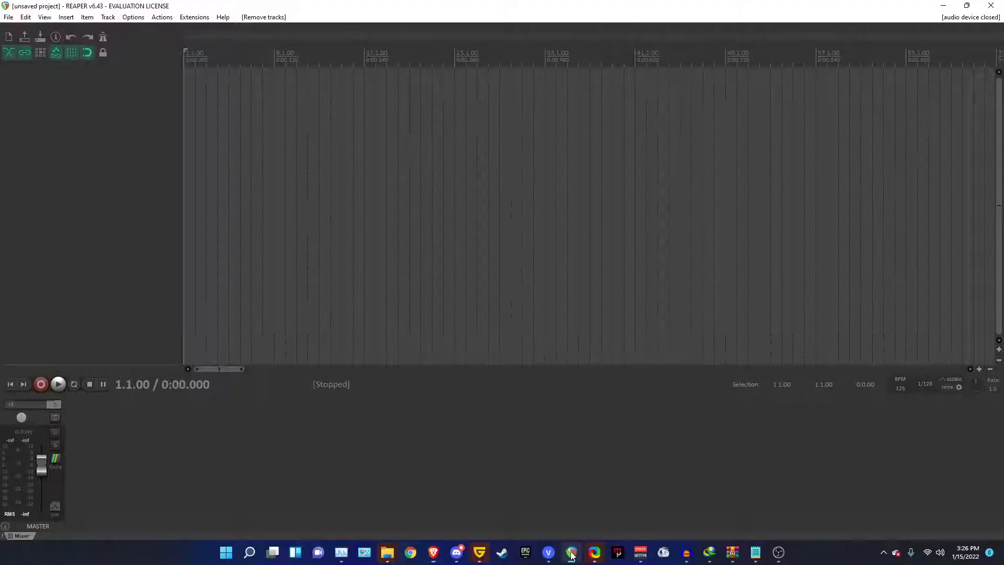
mouse_move(385, 557)
left_click(332, 503)
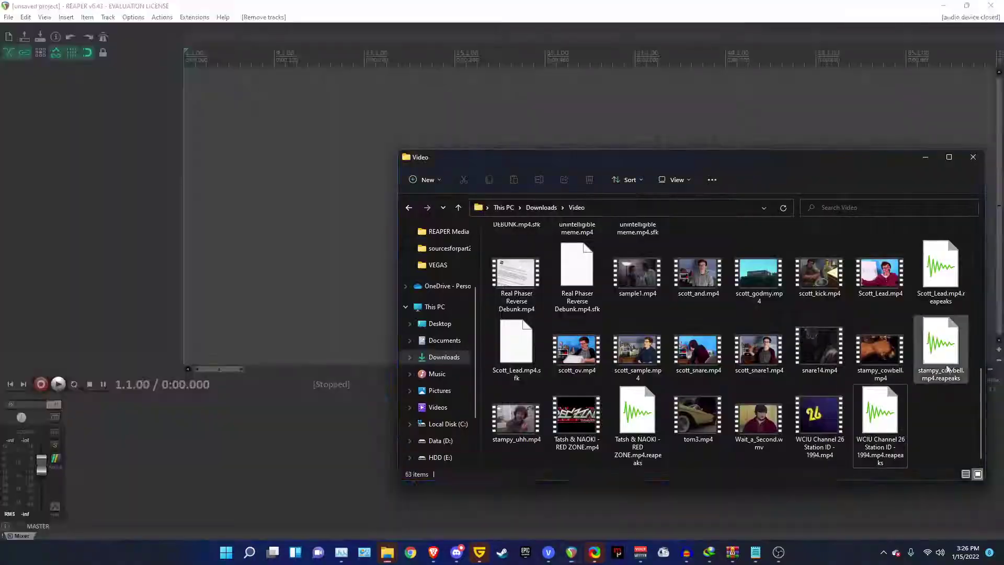
left_click_drag(819, 418, 186, 121)
left_click(332, 112)
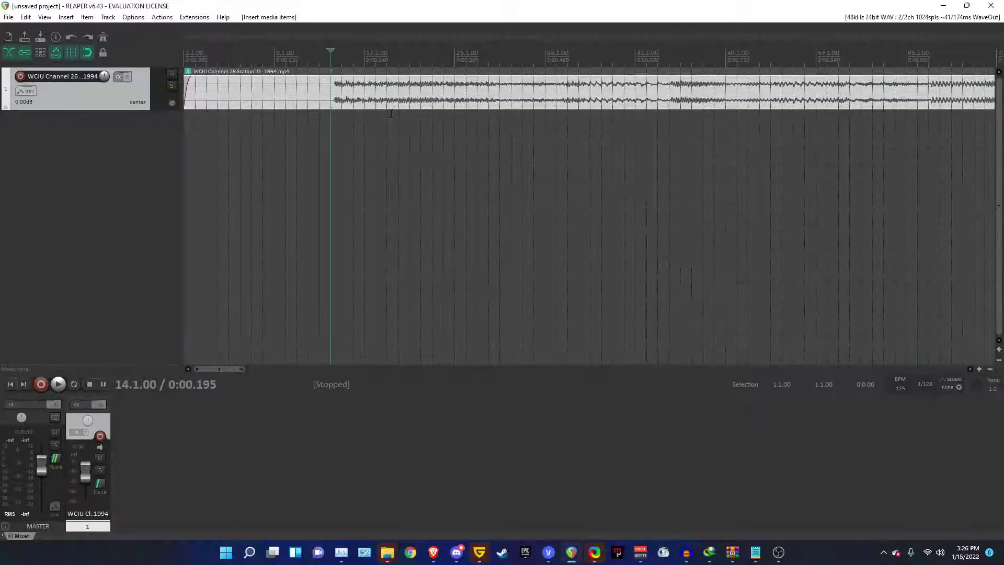
scroll(316, 129, "down", 4)
scroll(309, 127, "up", 1)
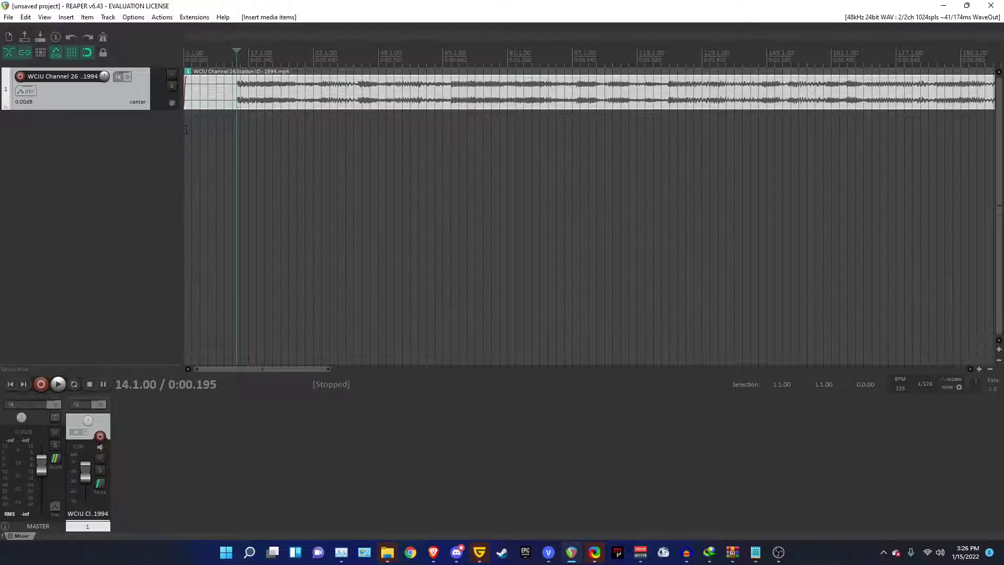
scroll(309, 127, "up", 2)
- Insert a second track and place 'Electronic Sounds For Video Sound Effect Long.mp4' on it
right_click(129, 106)
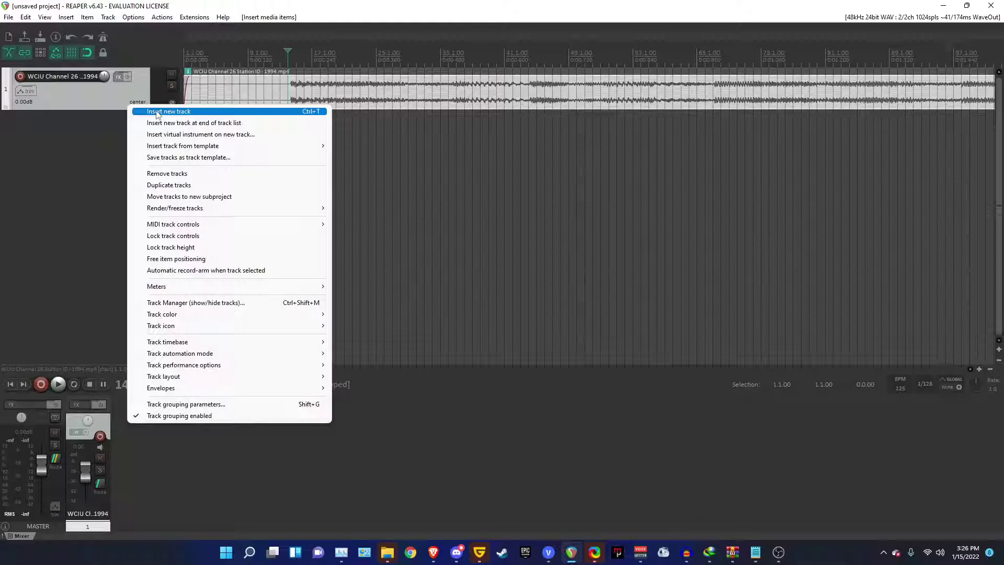
left_click(157, 112)
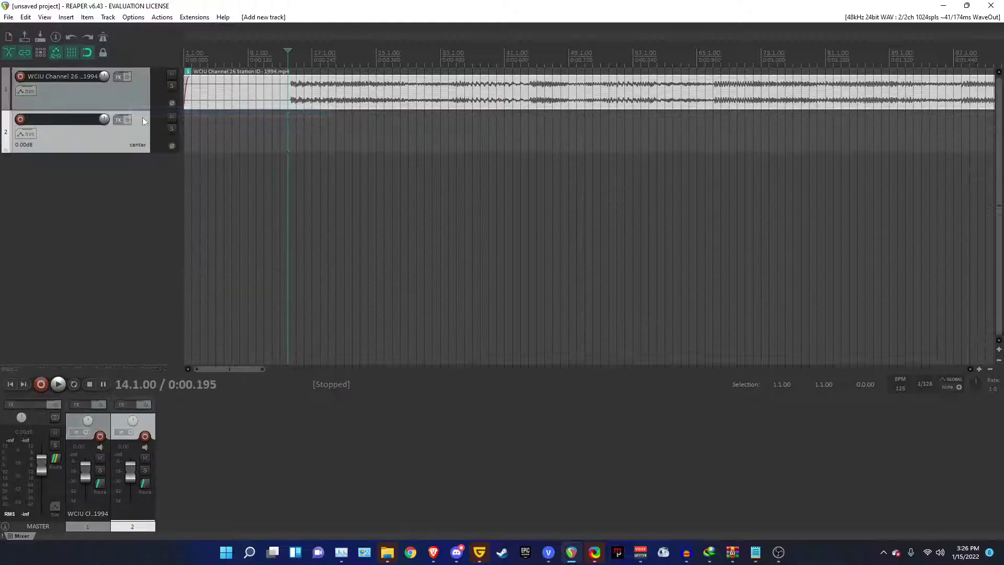
left_click(196, 151)
left_click(10, 384)
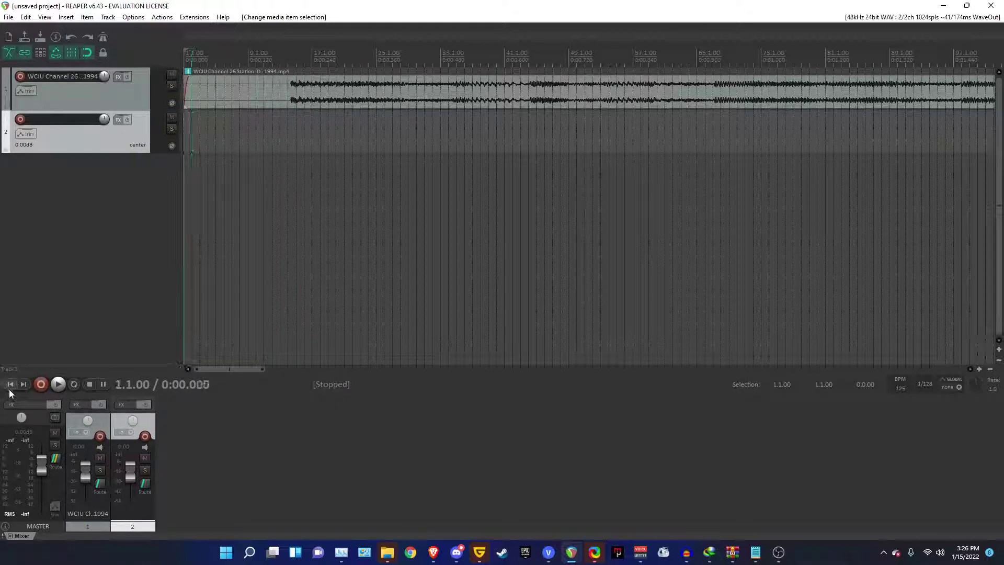
mouse_move(395, 559)
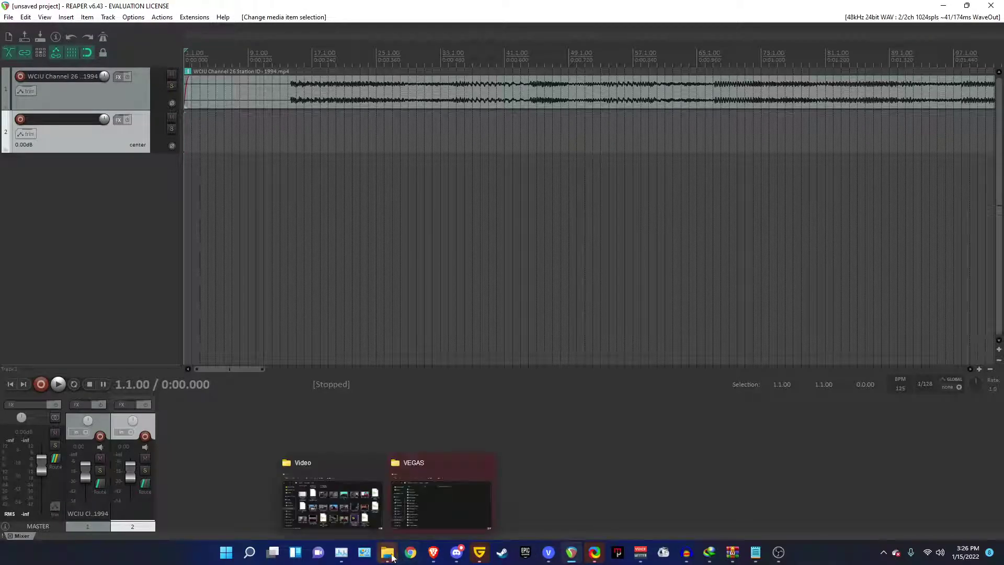
left_click(366, 491)
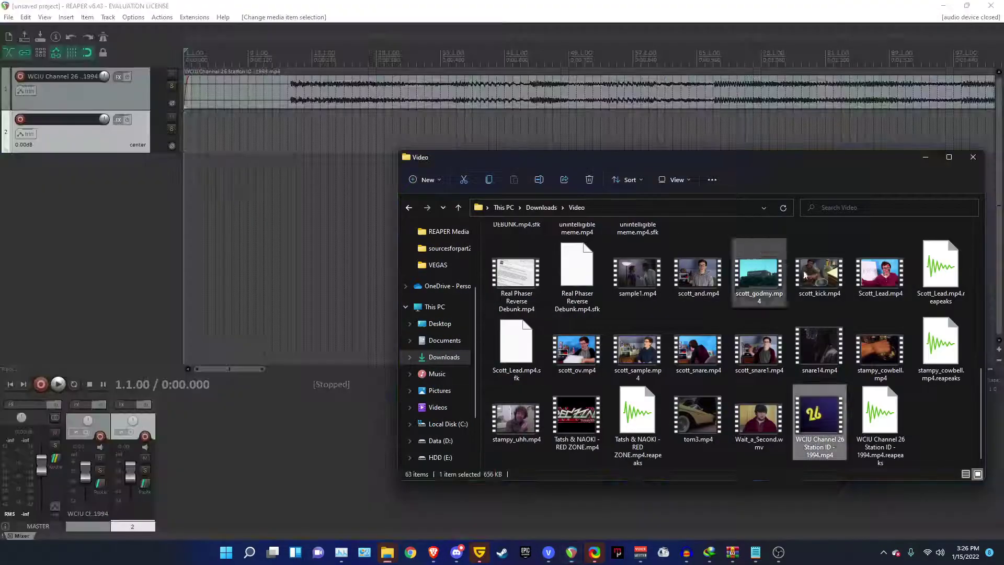
left_click(813, 334)
scroll(813, 333, "up", 5)
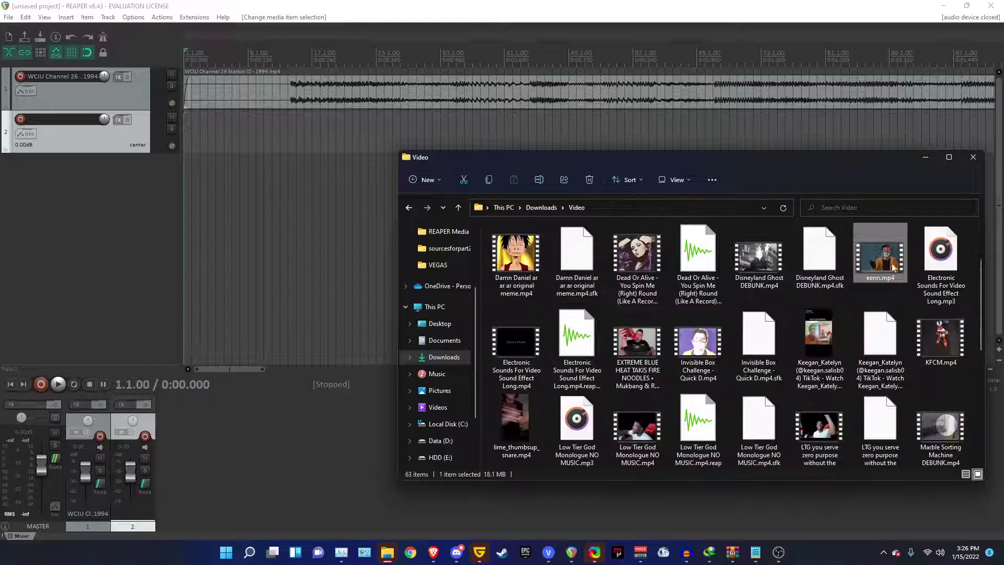
left_click_drag(515, 366, 183, 126)
left_click(198, 133)
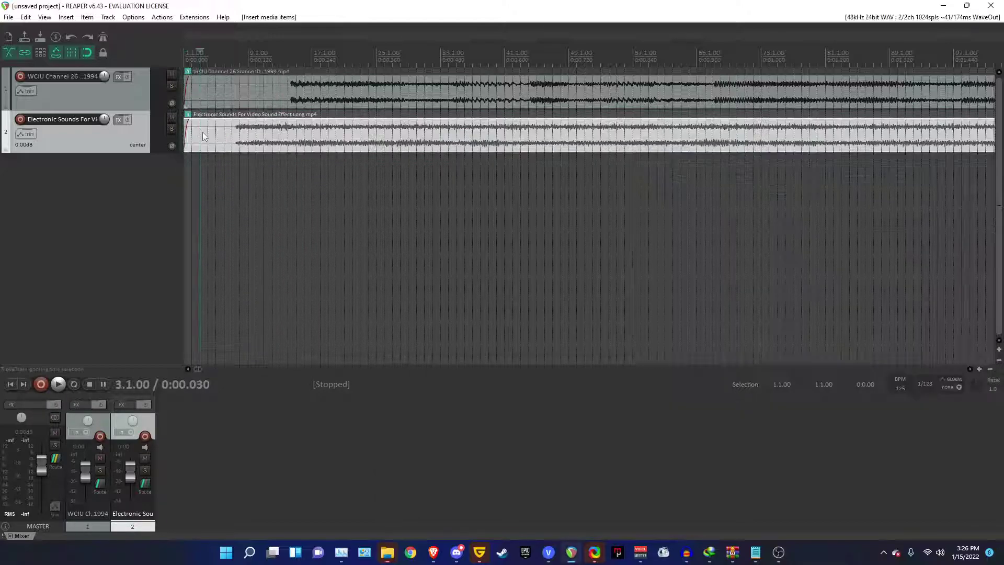
- Split off and delete the silent start of the electronic sounds item, then move it to 1.1.00
scroll(401, 150, "down", 2)
scroll(340, 147, "up", 3)
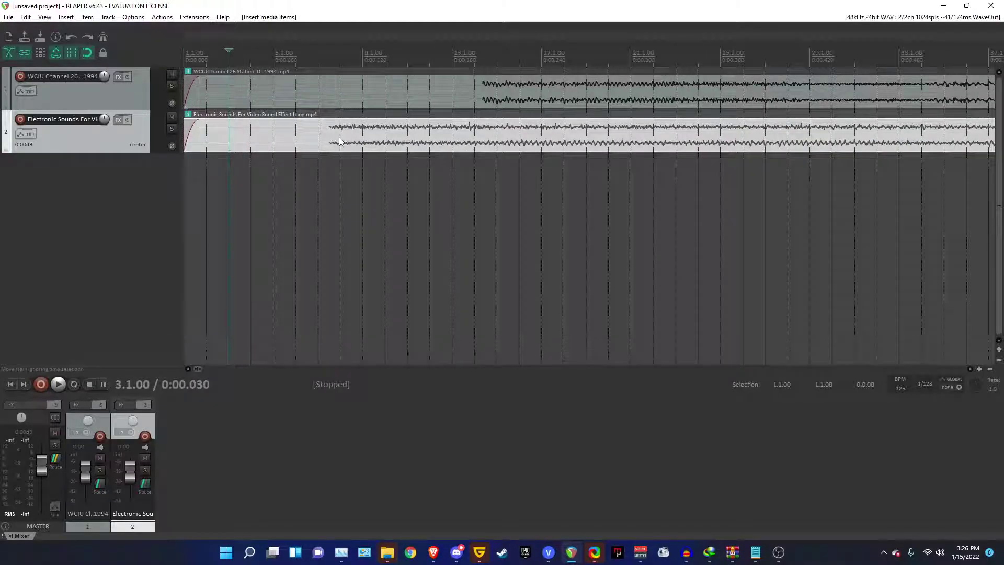
left_click(340, 141)
key("s")
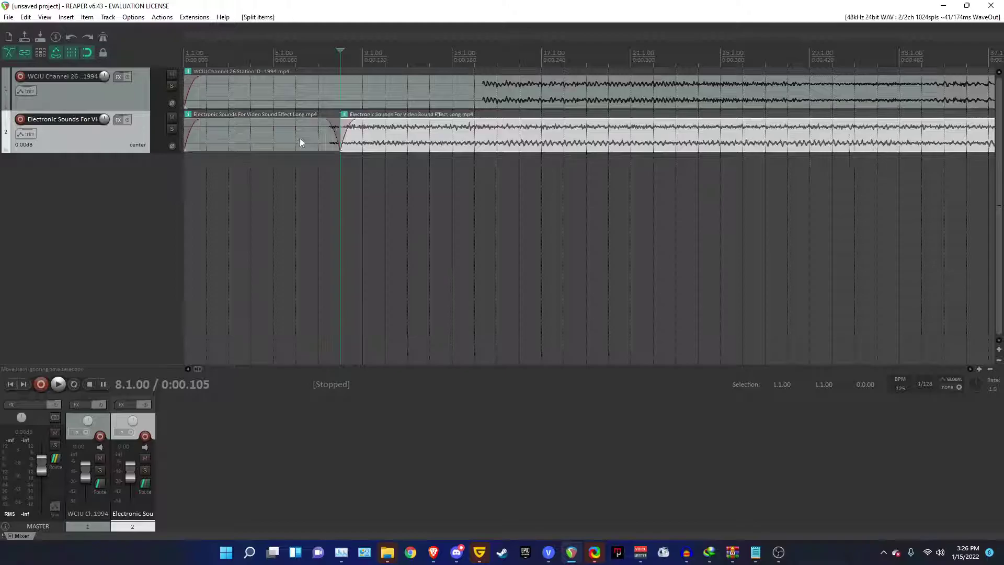
left_click(276, 138)
key("Delete")
left_click_drag(380, 134, 183, 134)
- Split the electronic sounds item where the station ID ends and delete the excess tail
scroll(184, 135, "down", 10)
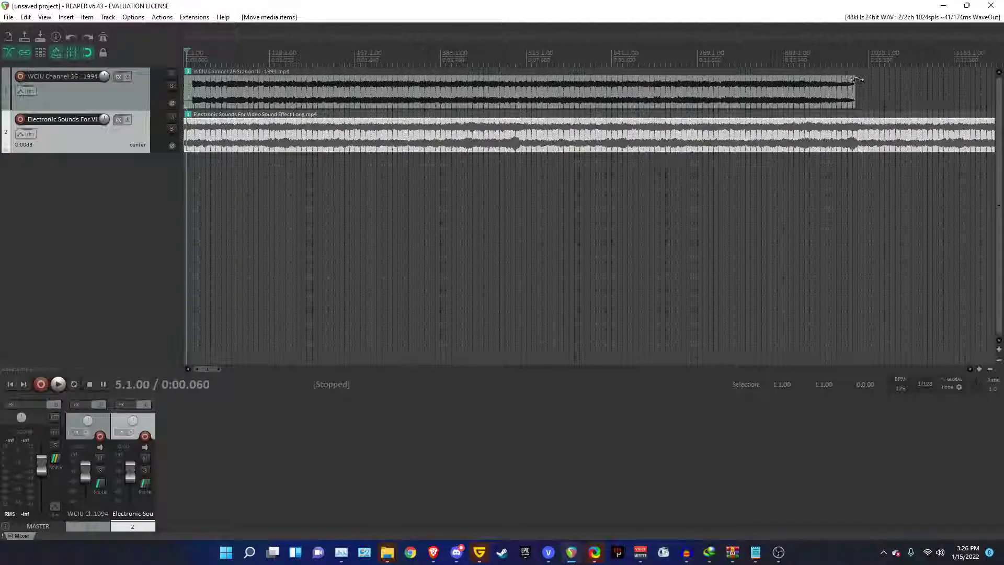
left_click(853, 98)
scroll(847, 104, "up", 4)
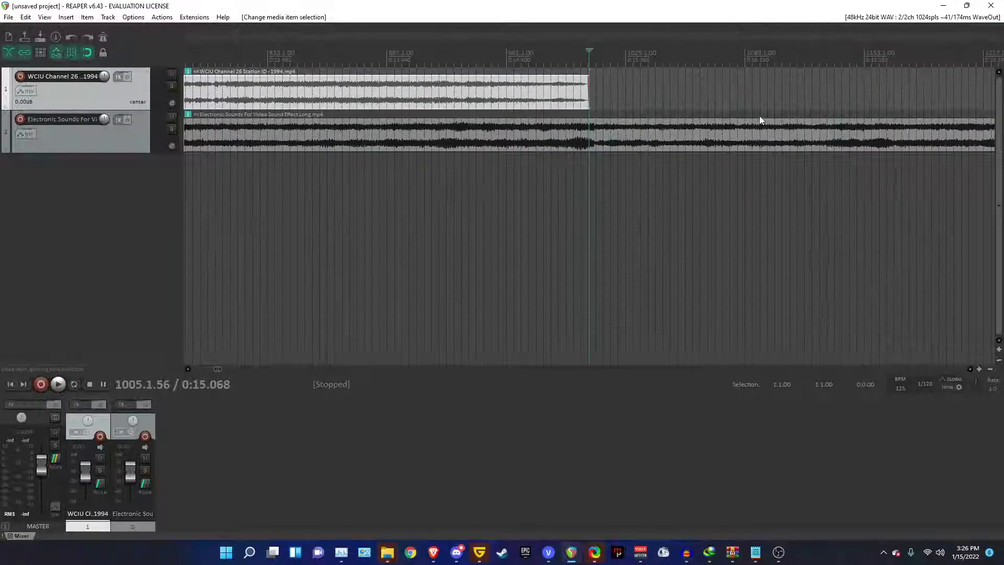
scroll(651, 132, "up", 5)
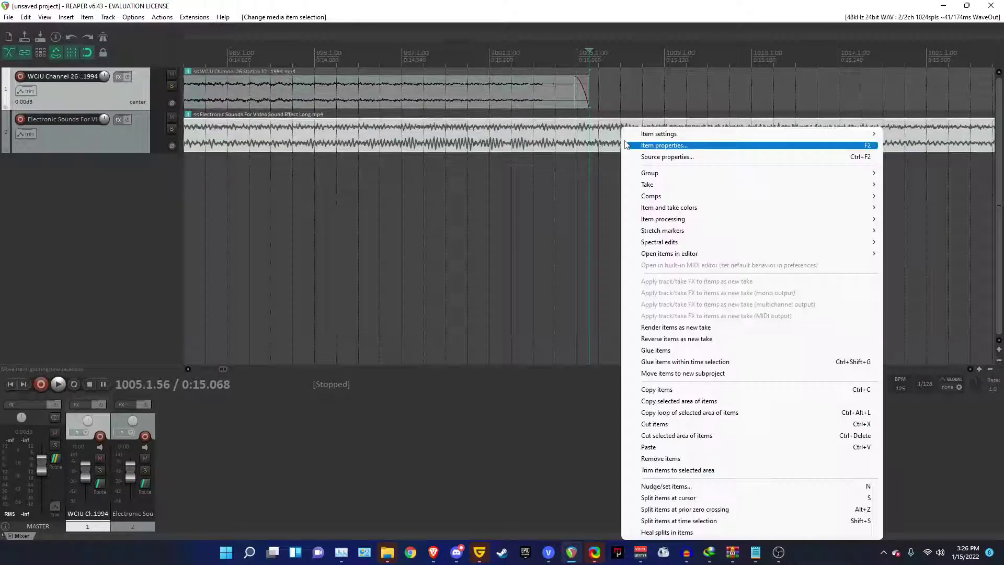
right_click(621, 140)
left_click(543, 5)
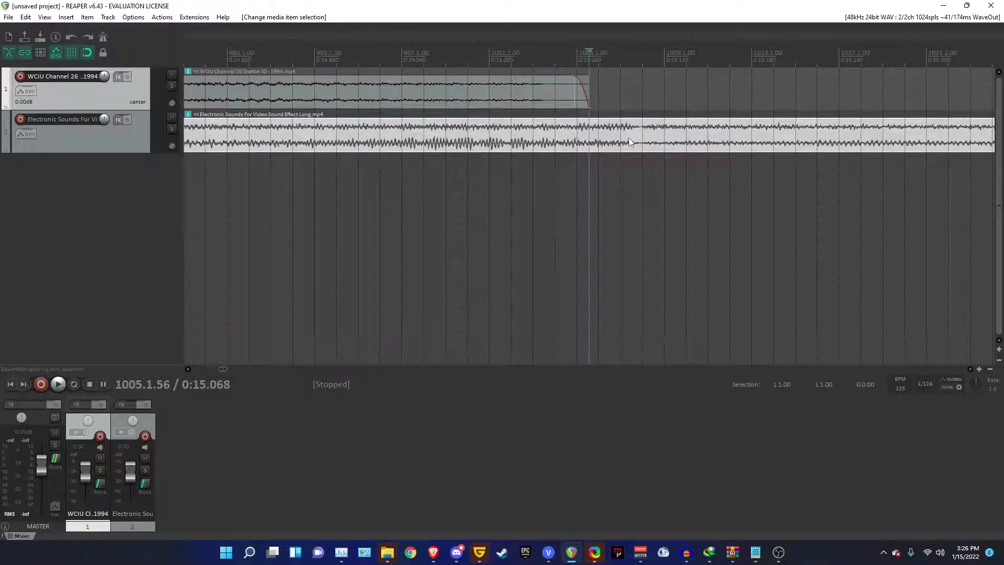
key("s")
key("Delete")
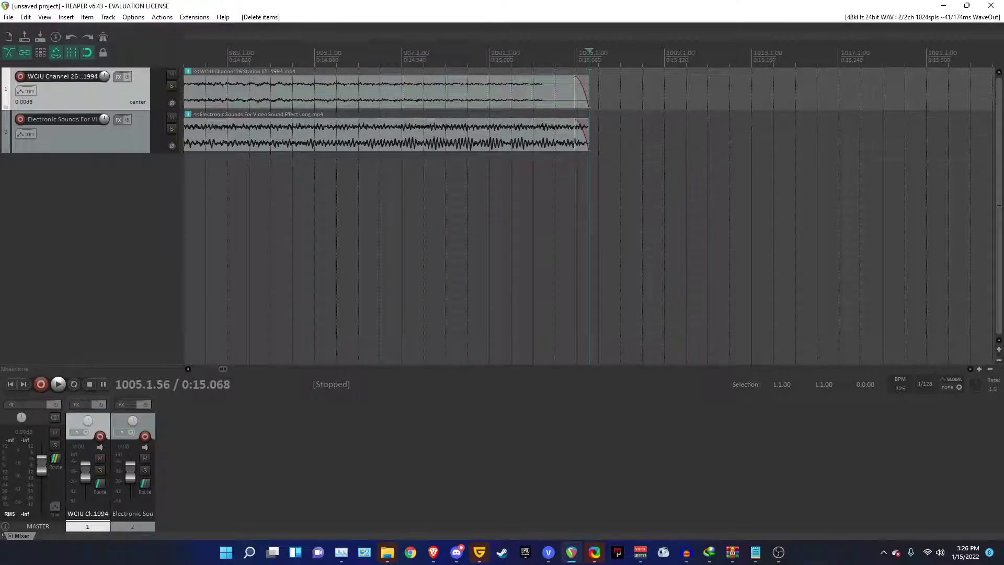
- Add a receive from track 2 on track 1, routed into destination channels 3/4
left_click(10, 384)
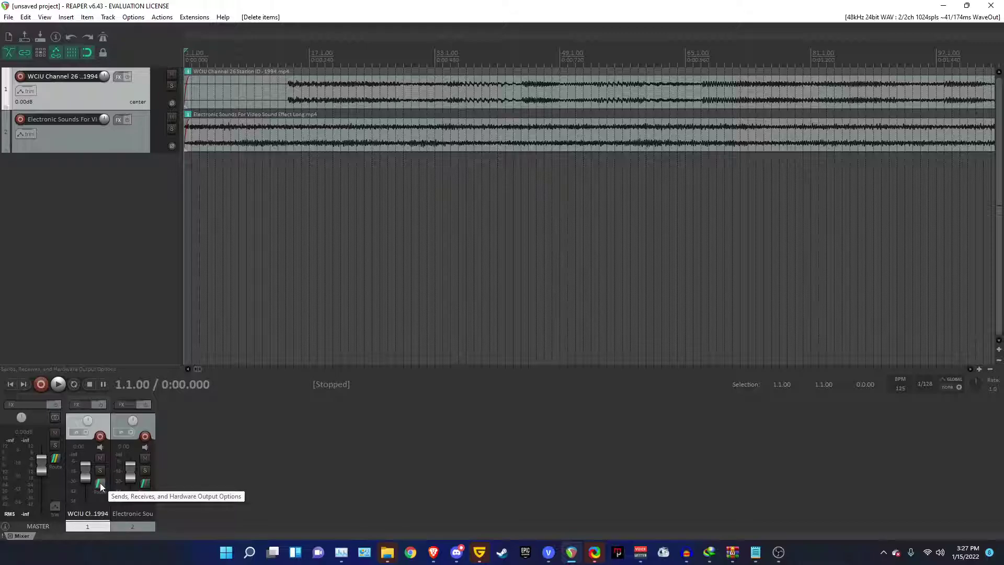
left_click(100, 482)
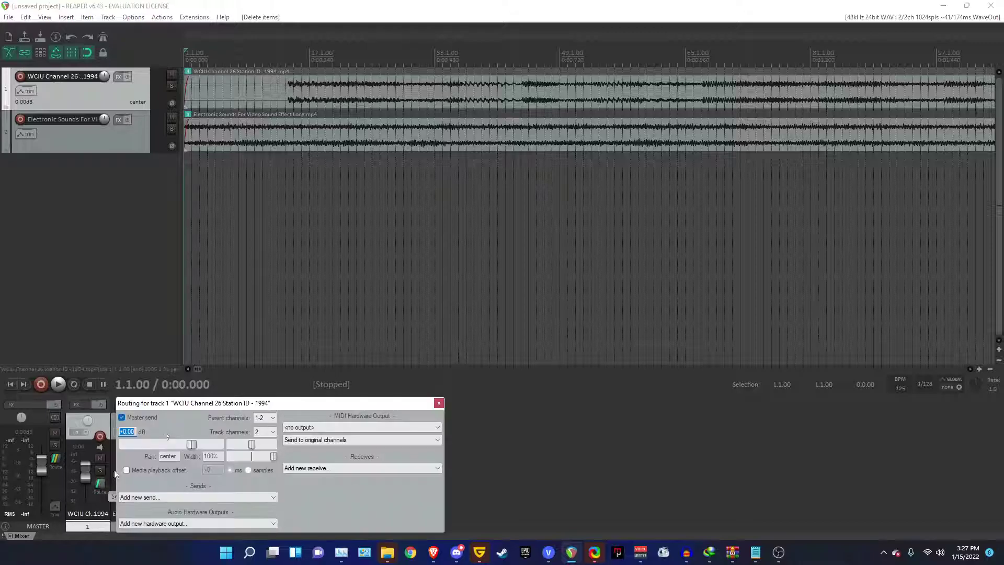
left_click(355, 469)
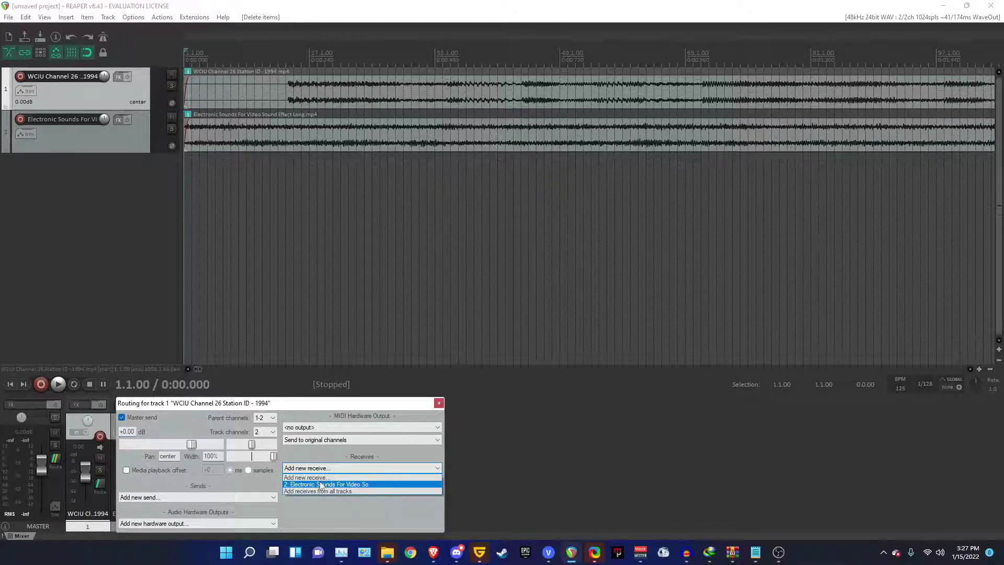
left_click(321, 484)
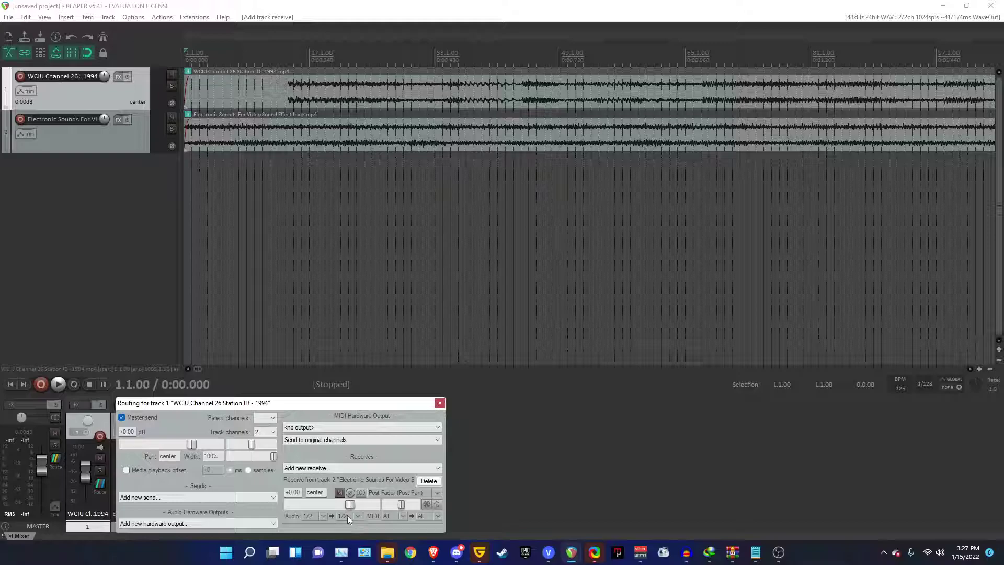
left_click(348, 515)
mouse_move(408, 512)
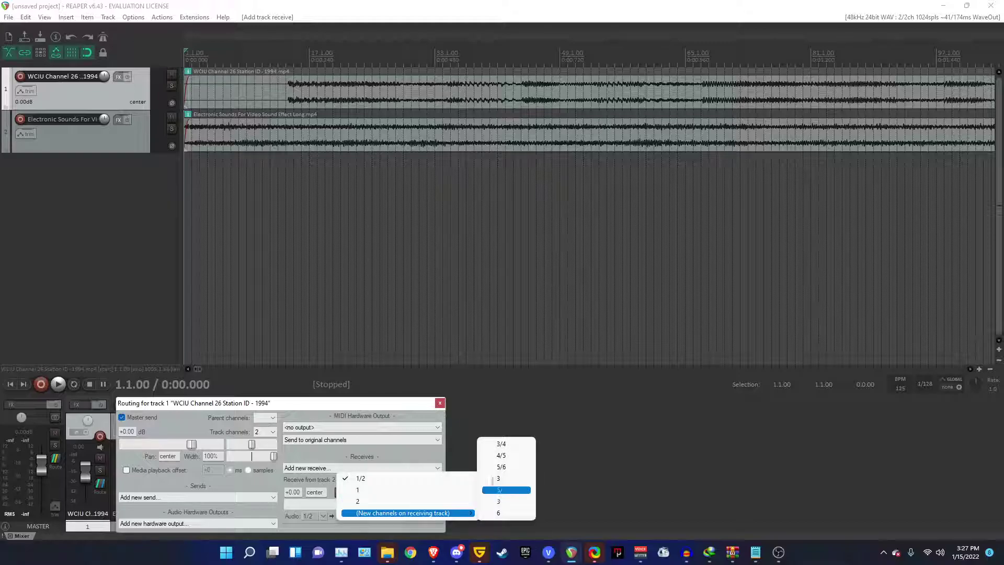
left_click(505, 444)
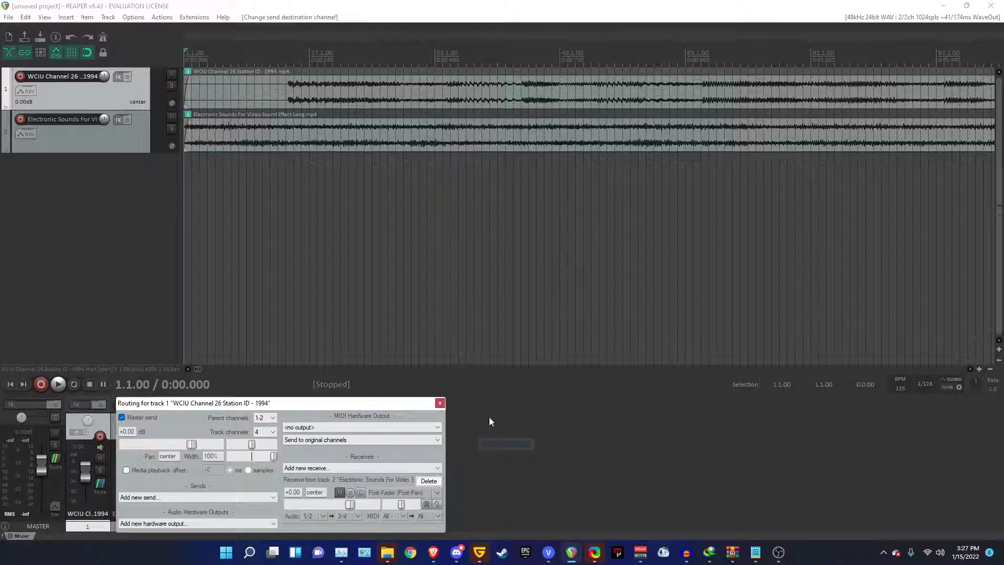
- Close the routing window, open the WCIU track's FX chain, and dismiss the font cache errors
left_click(440, 403)
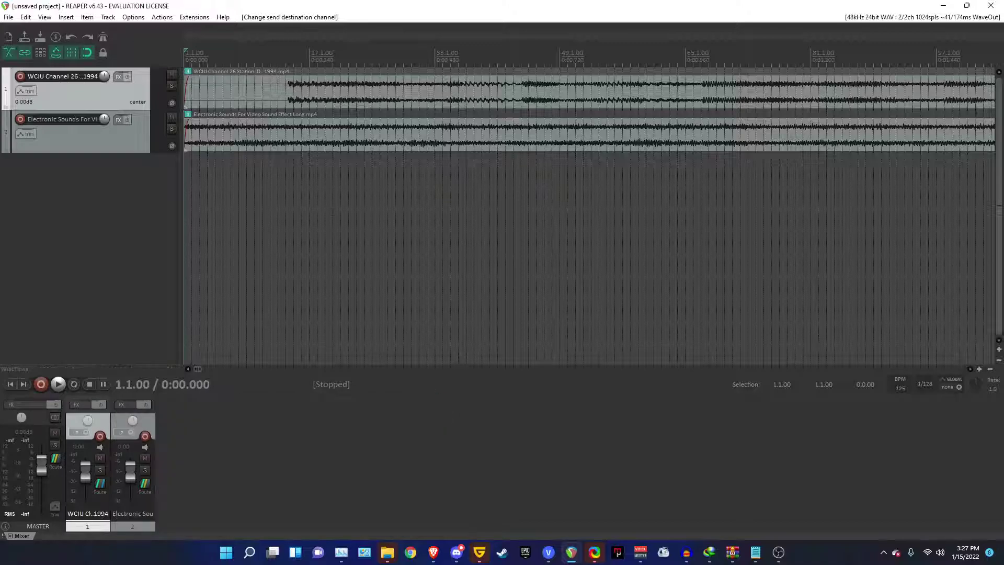
scroll(158, 136, "up", 3)
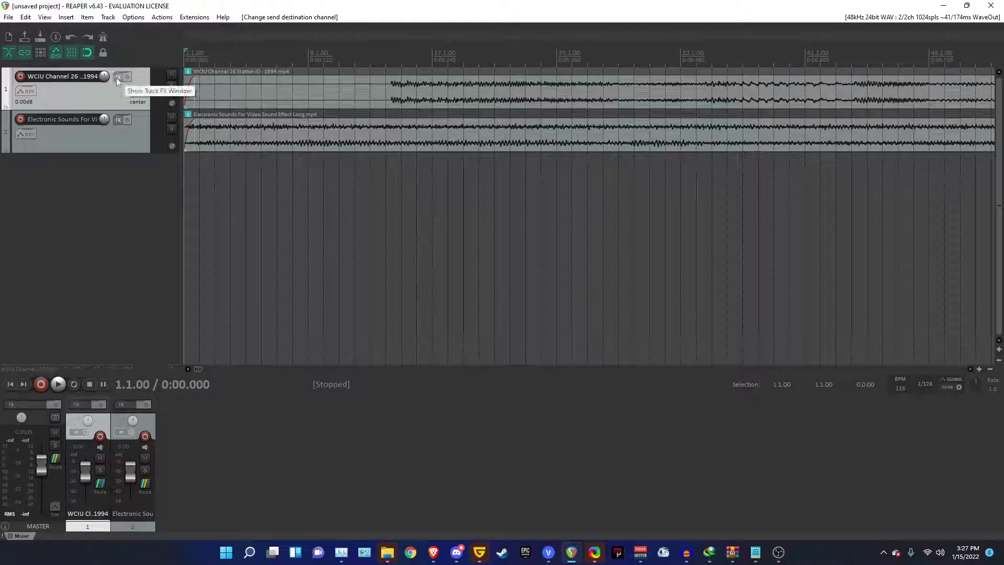
scroll(441, 128, "down", 4)
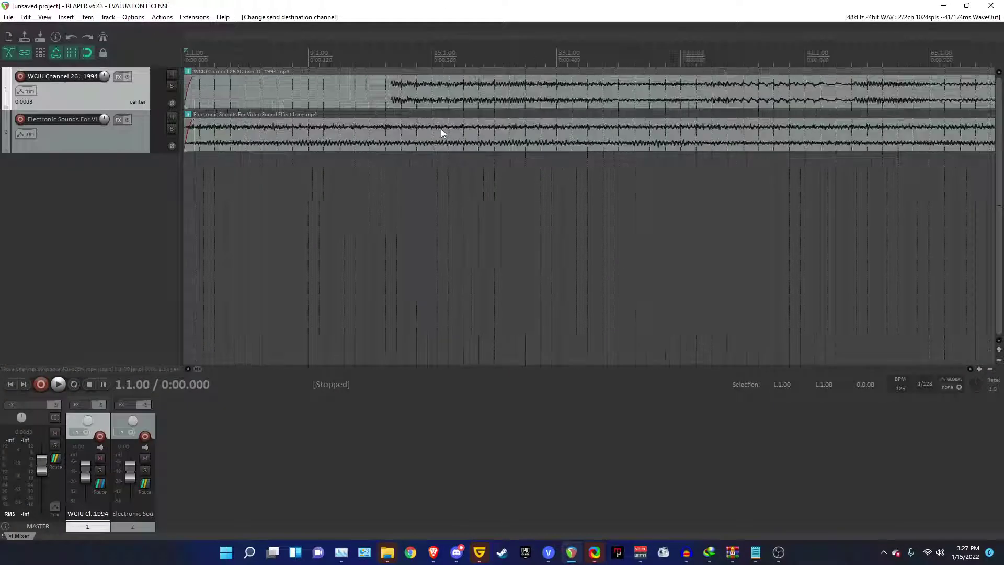
scroll(443, 129, "up", 2)
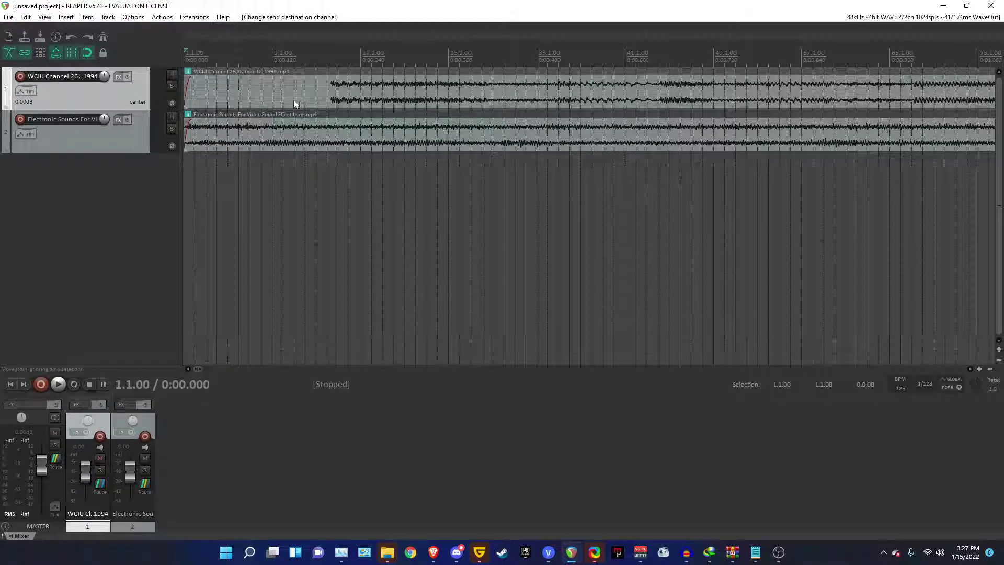
scroll(199, 111, "down", 3)
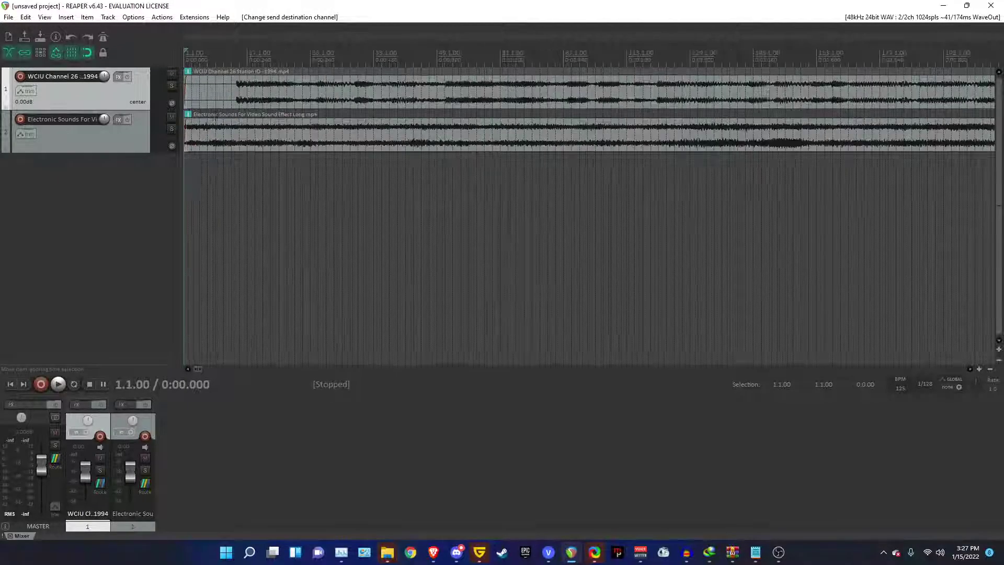
left_click(120, 77)
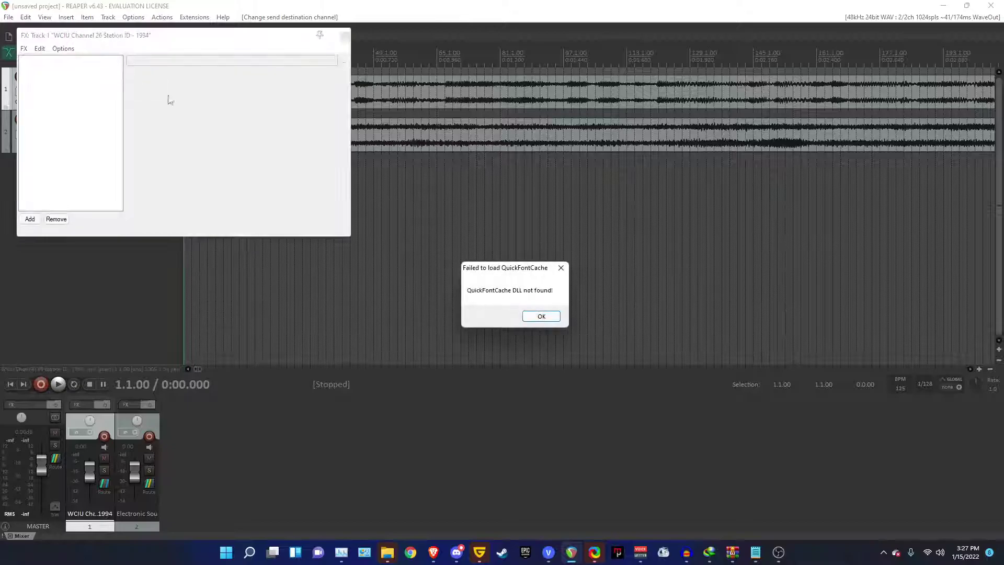
left_click(542, 317)
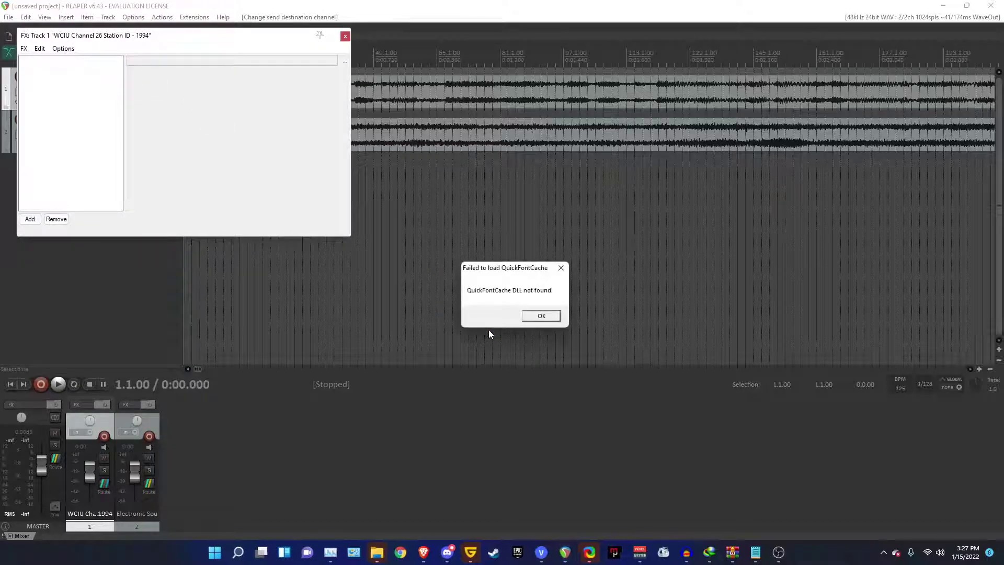
left_click(534, 313)
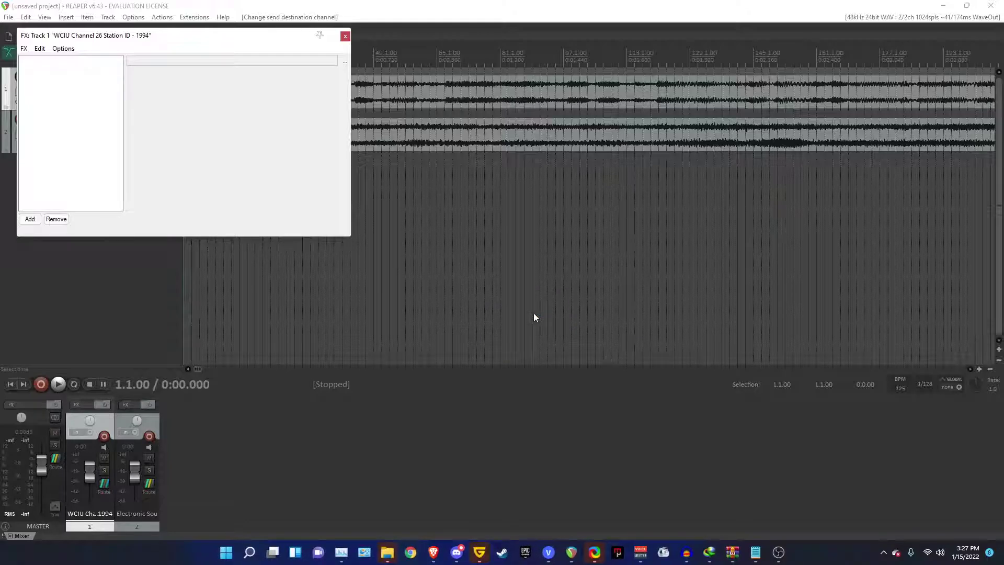
- Filter the Add FX list and add IL Vocodex to the WCIU track
left_click(538, 314)
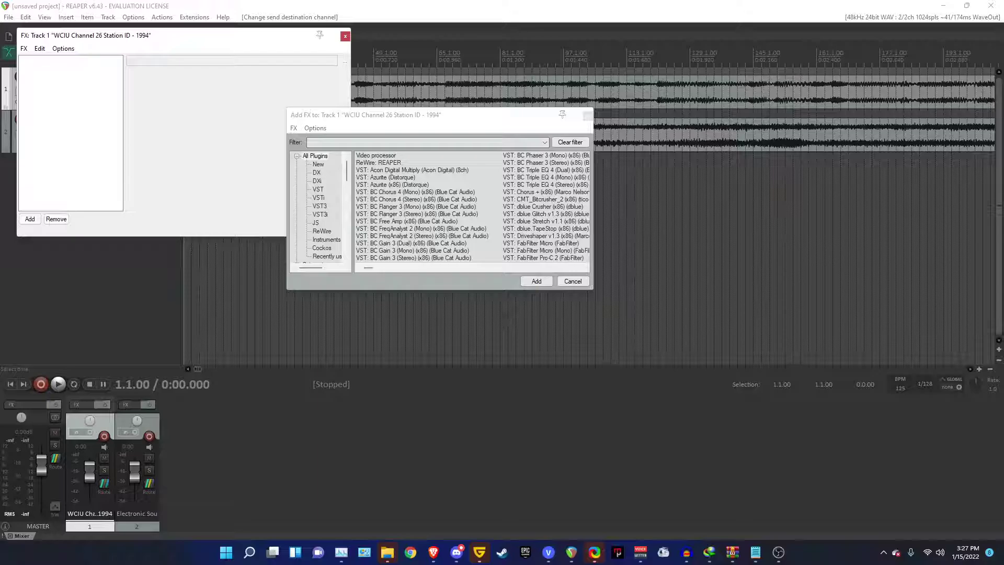
left_click(336, 143)
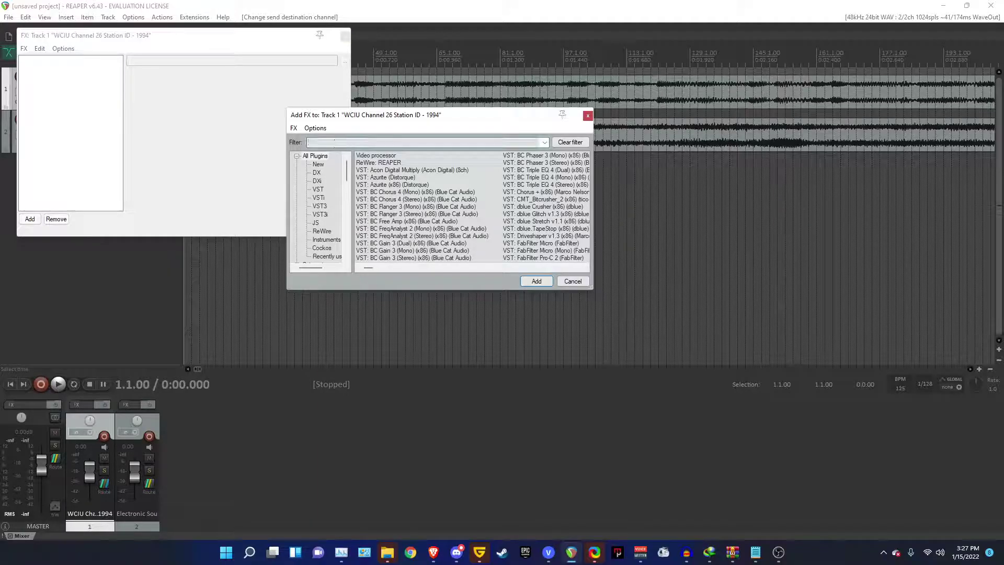
type("l")
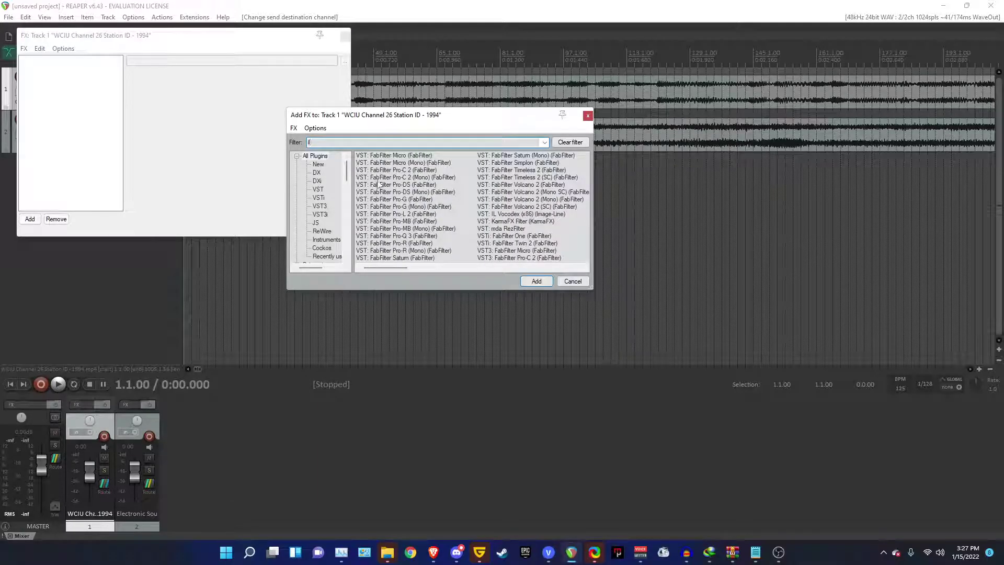
double_click(505, 214)
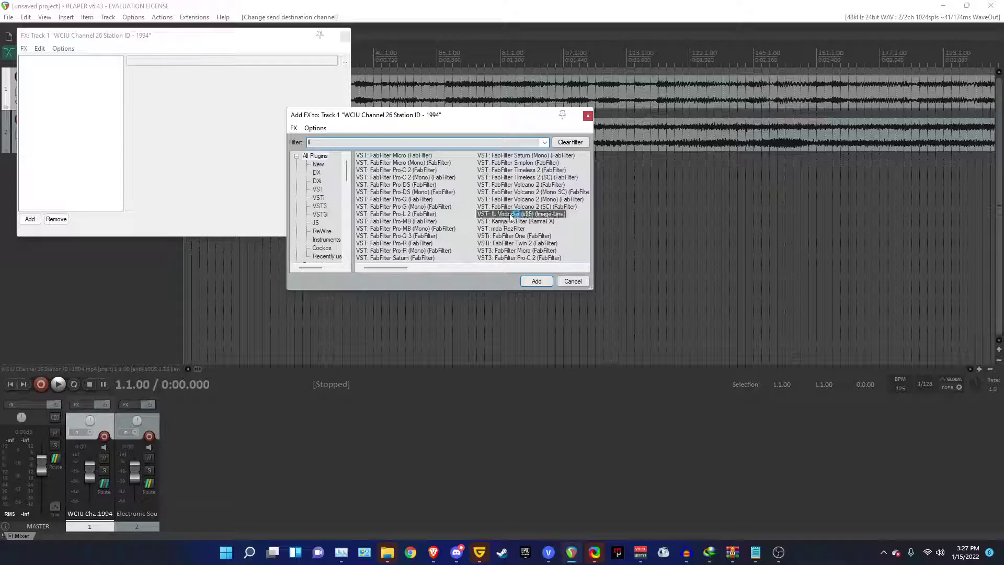
- In IL Vocodex raise the wet level, set soundgoodizing to 11%, noise mix to 24%, and bands to 30
left_click_drag(106, 35, 506, 126)
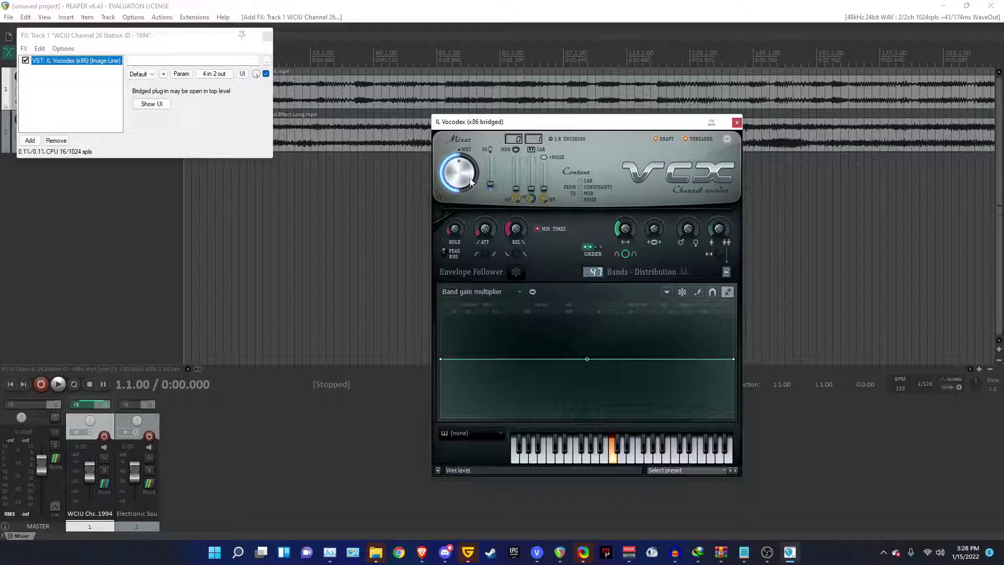
left_click_drag(458, 172, 458, 198)
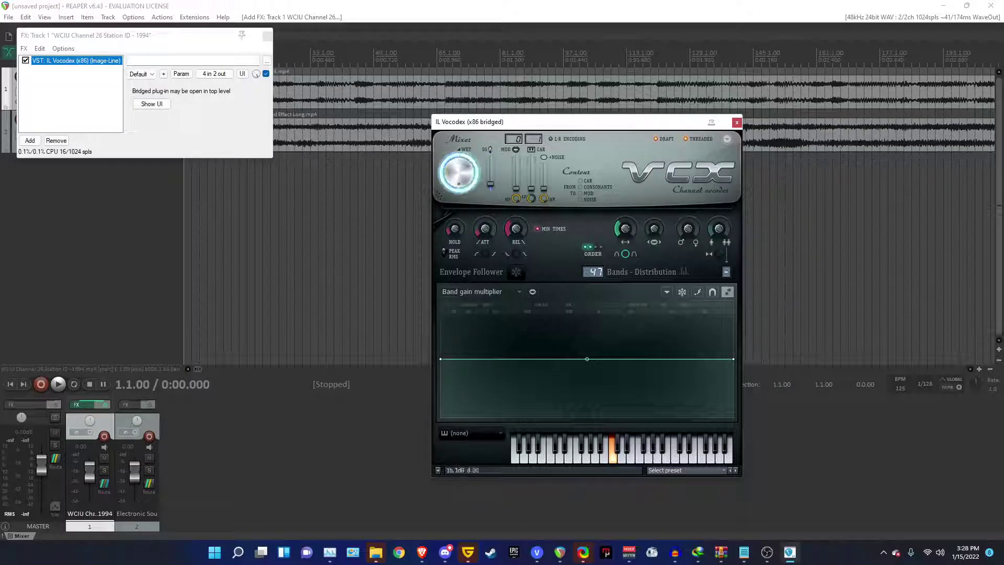
right_click(493, 187)
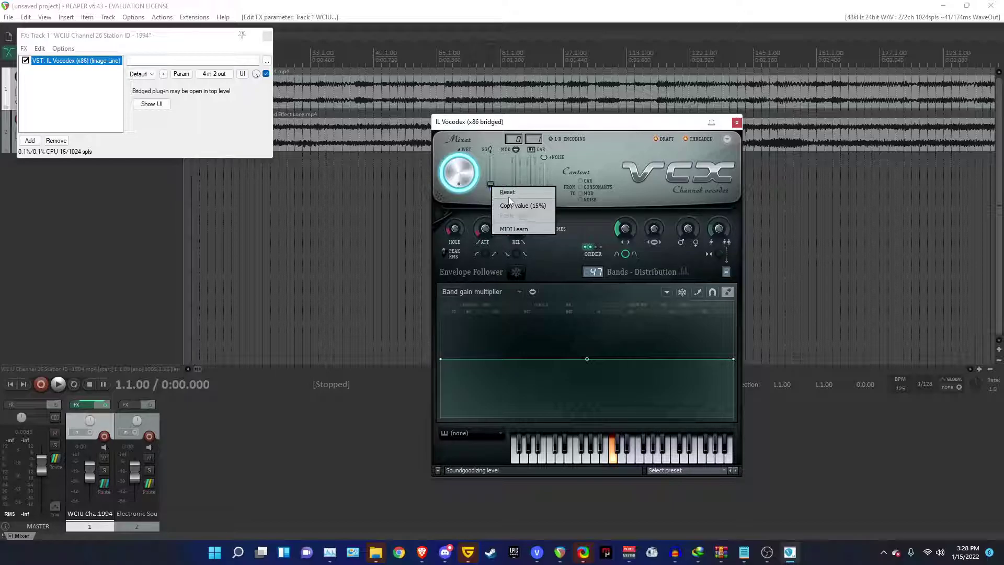
left_click(494, 191)
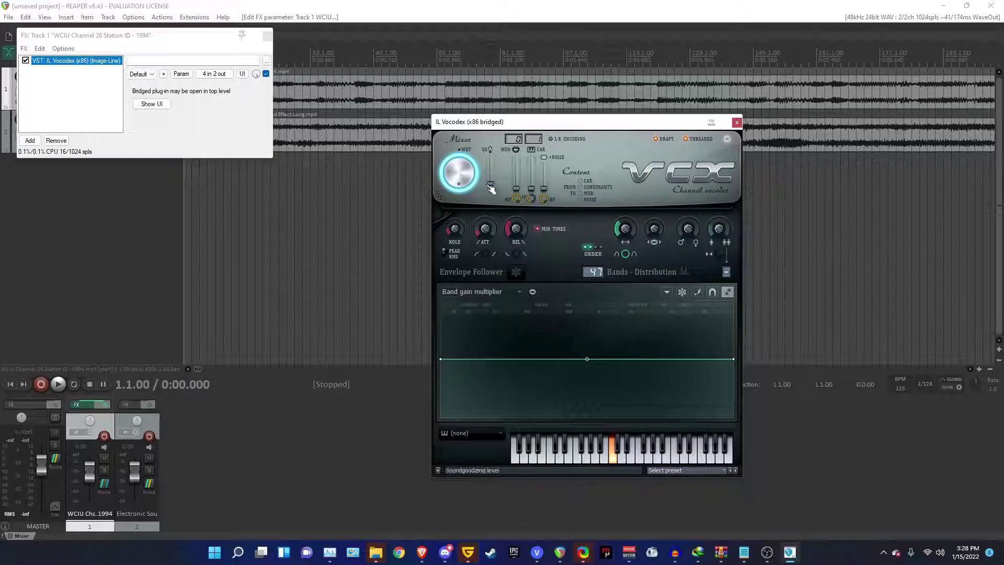
left_click_drag(490, 183, 490, 185)
right_click(544, 189)
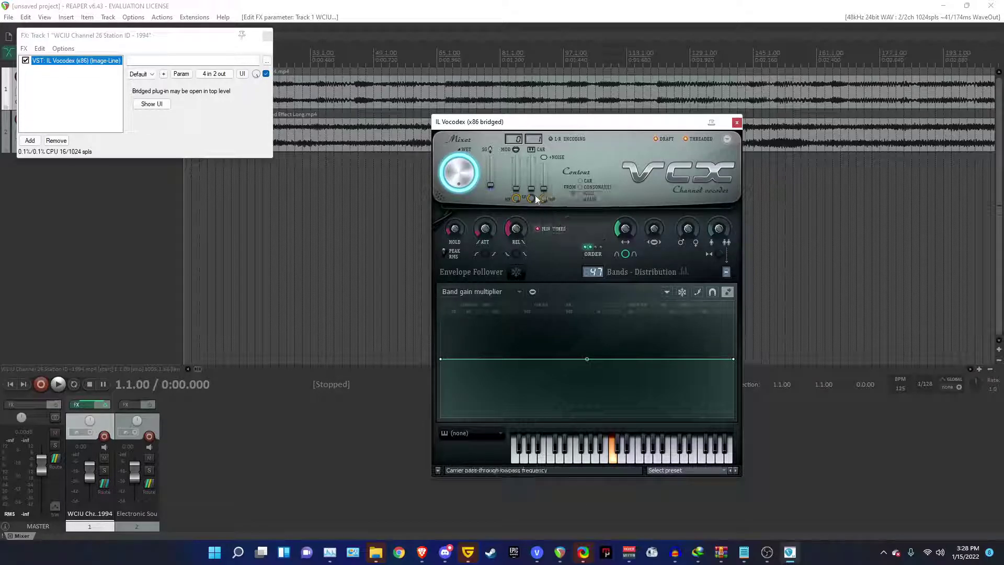
left_click_drag(544, 188, 544, 186)
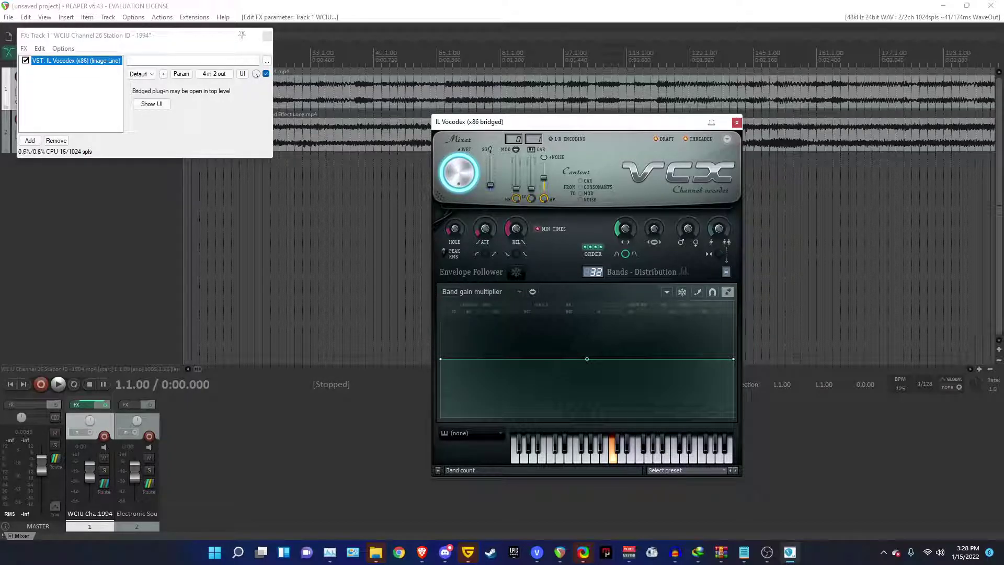
scroll(592, 271, "down", 3)
- Close the IL Vocodex plugin window and the track's FX chain window
left_click(736, 123)
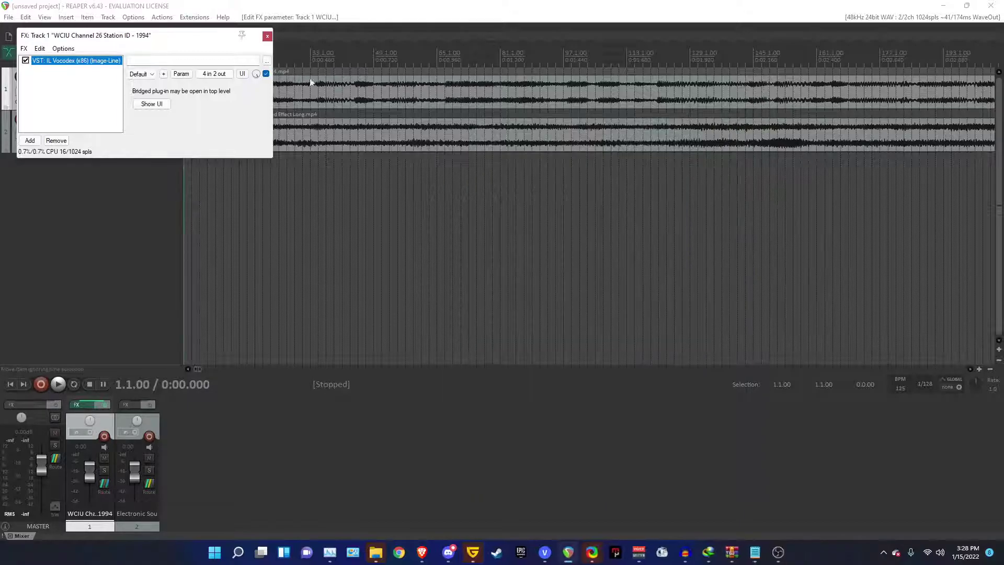
left_click(267, 35)
scroll(510, 262, "down", 5)
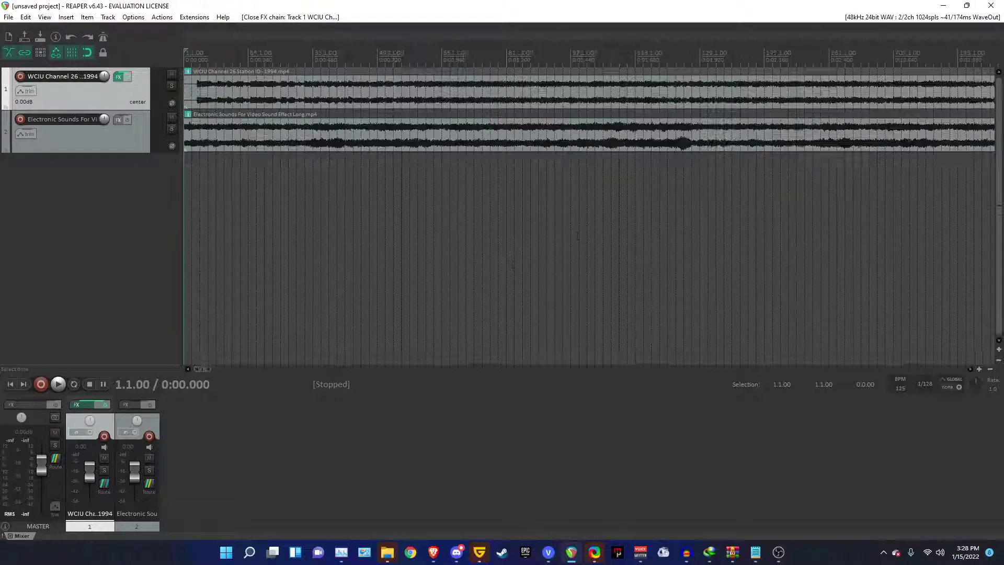
- Pause and resume the OBS screen recording, then return to REAPER
mouse_move(640, 552)
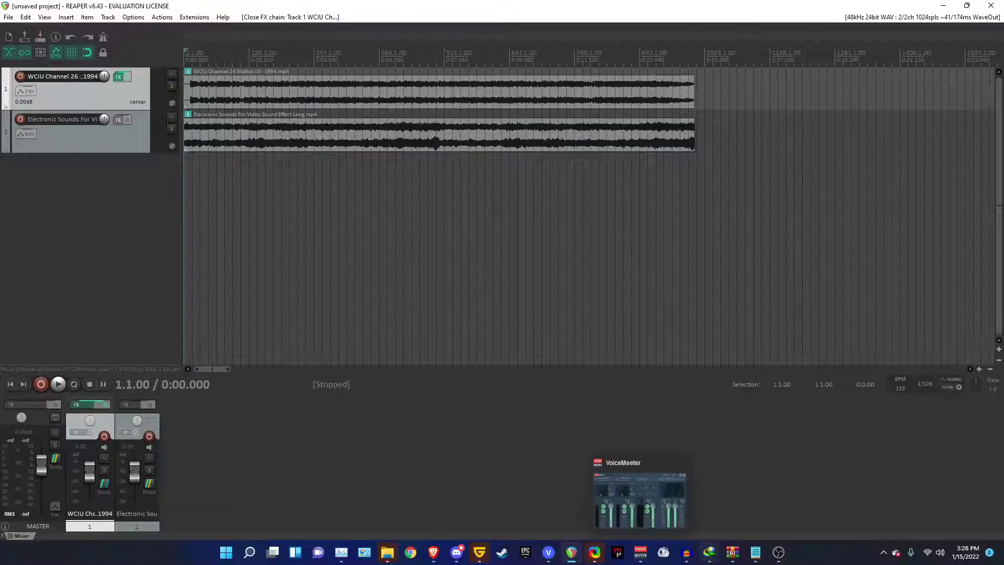
left_click(778, 552)
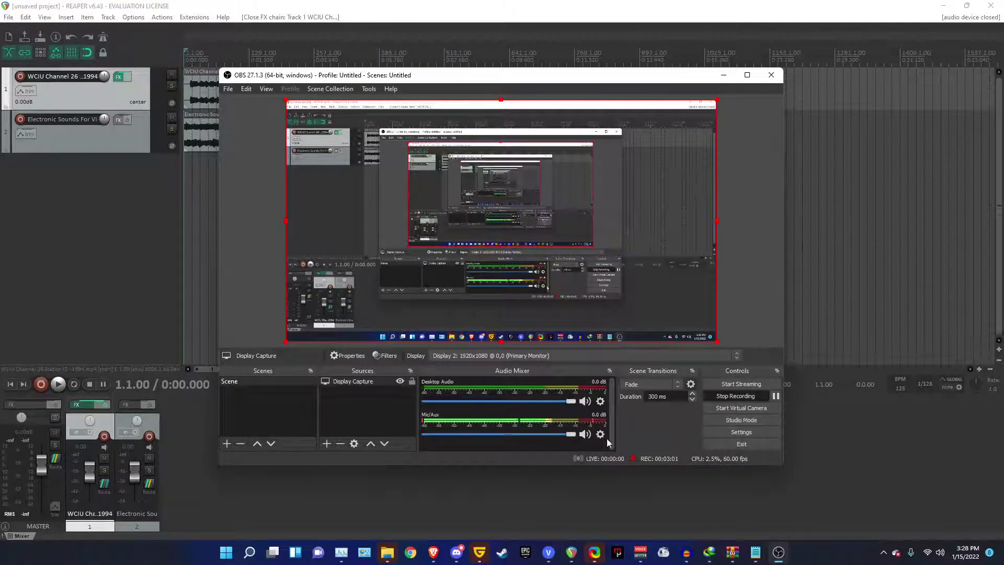
left_click(775, 396)
left_click(774, 395)
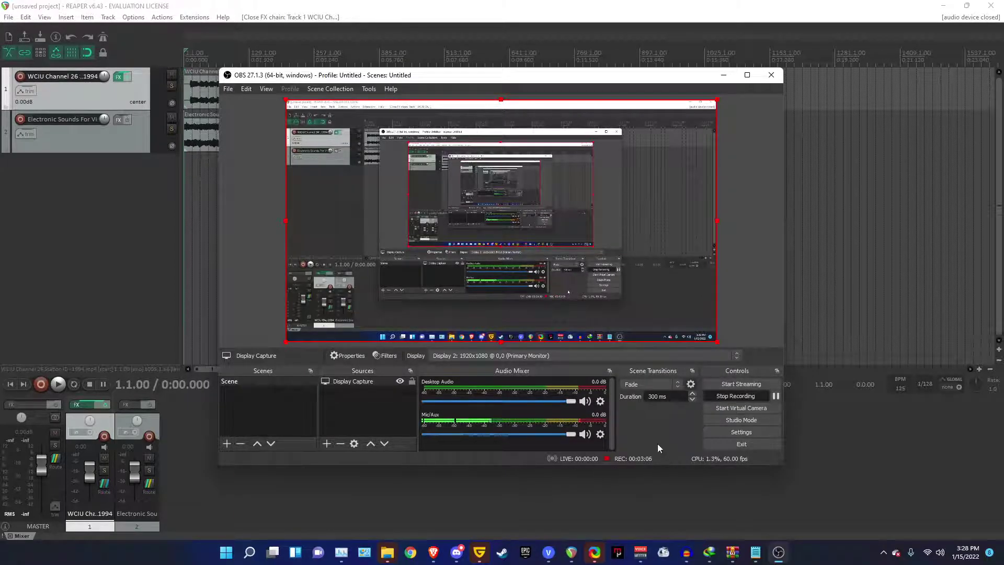
left_click(855, 465)
scroll(424, 235, "down", 1)
- Preview the project, then solo the WCIU Channel 26 track and play it back
scroll(424, 235, "up", 4)
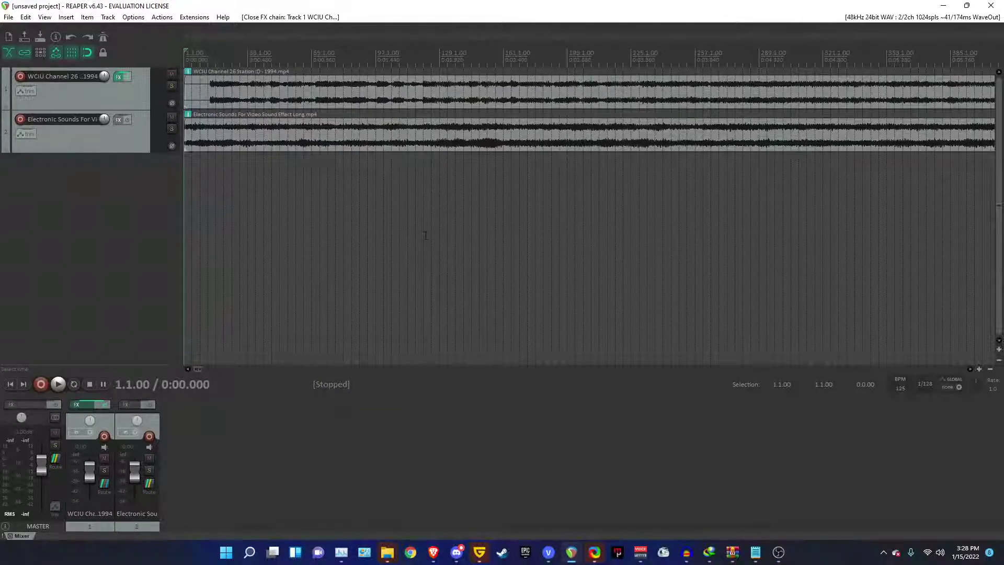
scroll(425, 235, "down", 3)
key("space")
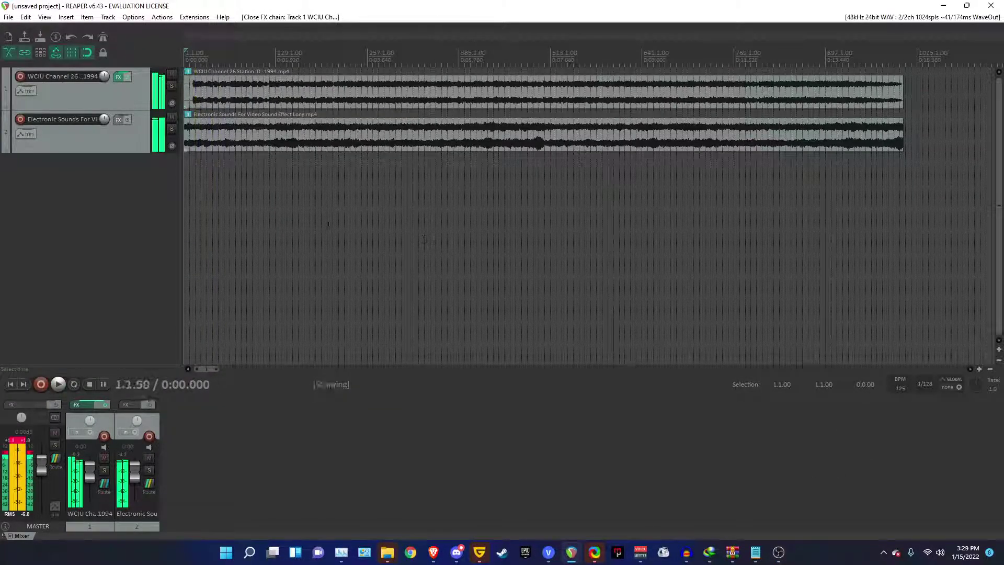
key("space")
scroll(249, 164, "up", 2)
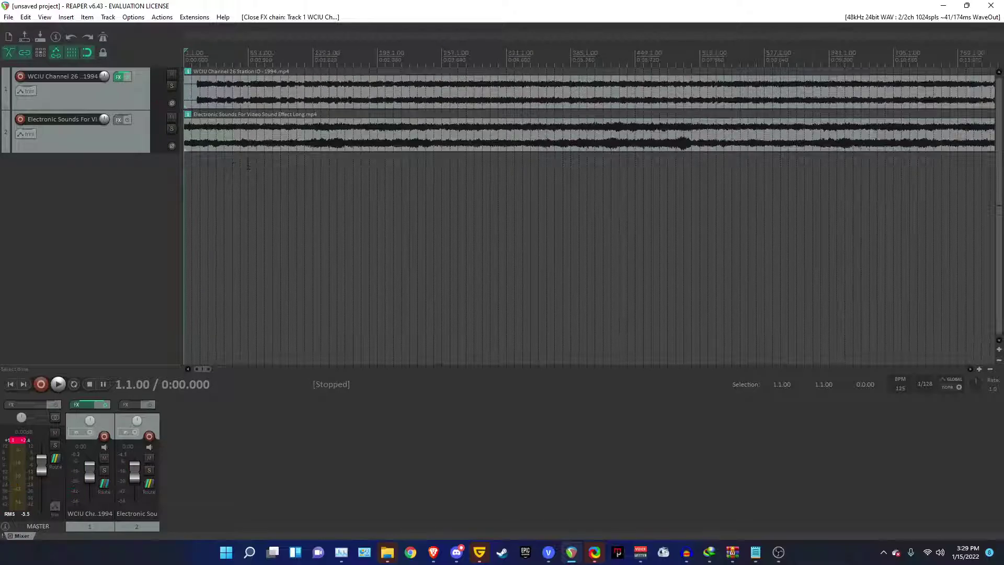
left_click(173, 87)
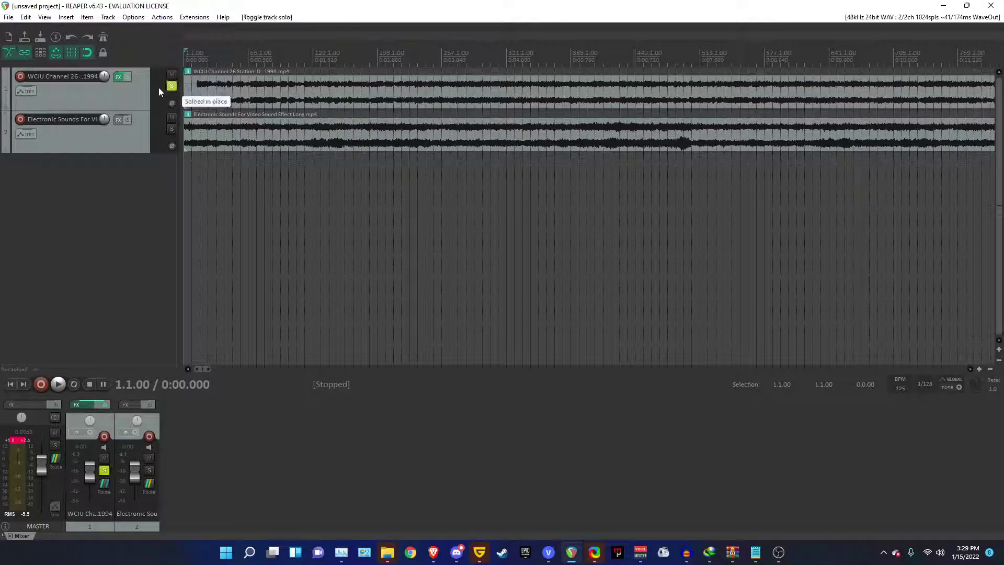
left_click(159, 90)
scroll(276, 98, "down", 2)
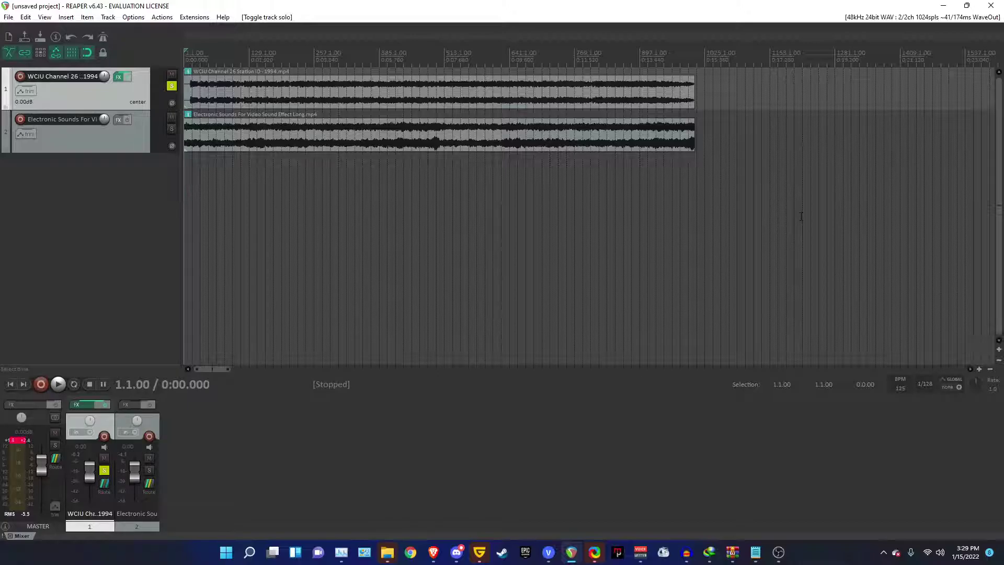
key("space")
- Make a time selection from the project start (1.1.00) to the clips' end
left_click(697, 166)
scroll(597, 166, "up", 5)
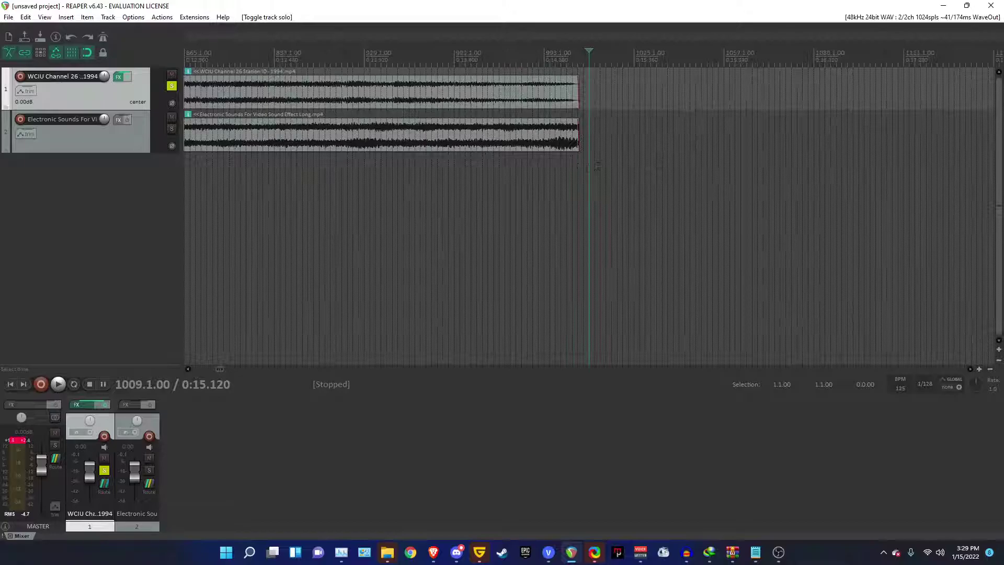
scroll(582, 168, "up", 3)
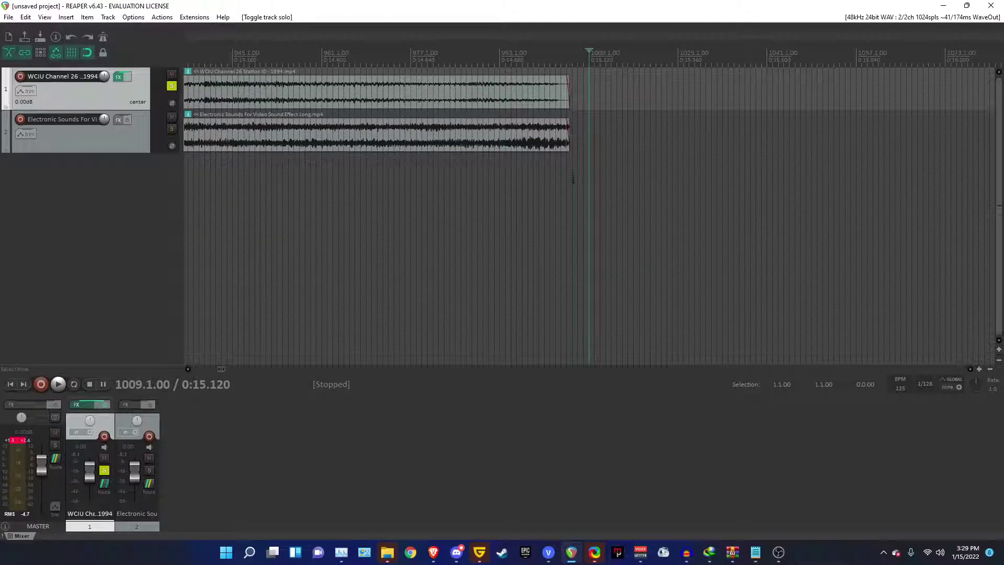
left_click_drag(573, 178, 198, 133)
scroll(480, 194, "down", 5)
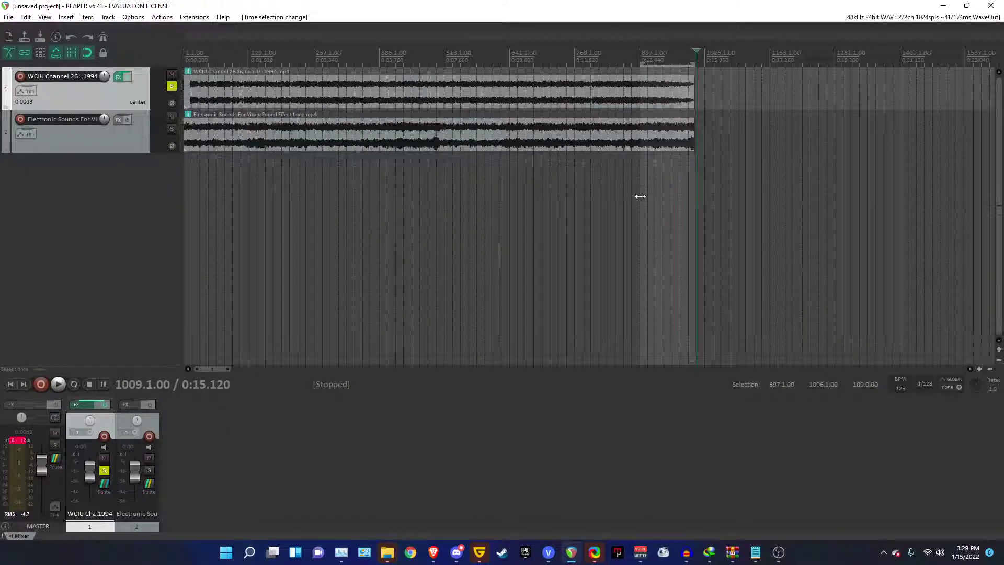
left_click_drag(639, 195, 128, 183)
- Render the project mix to a 48000 Hz MP3 in the REAPER Media folder
left_click(202, 98)
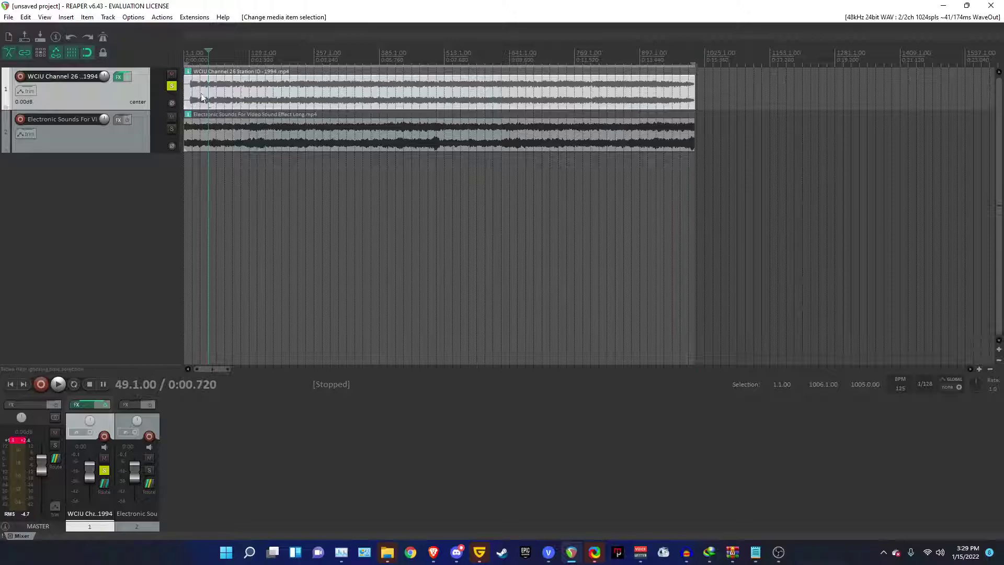
left_click(9, 17)
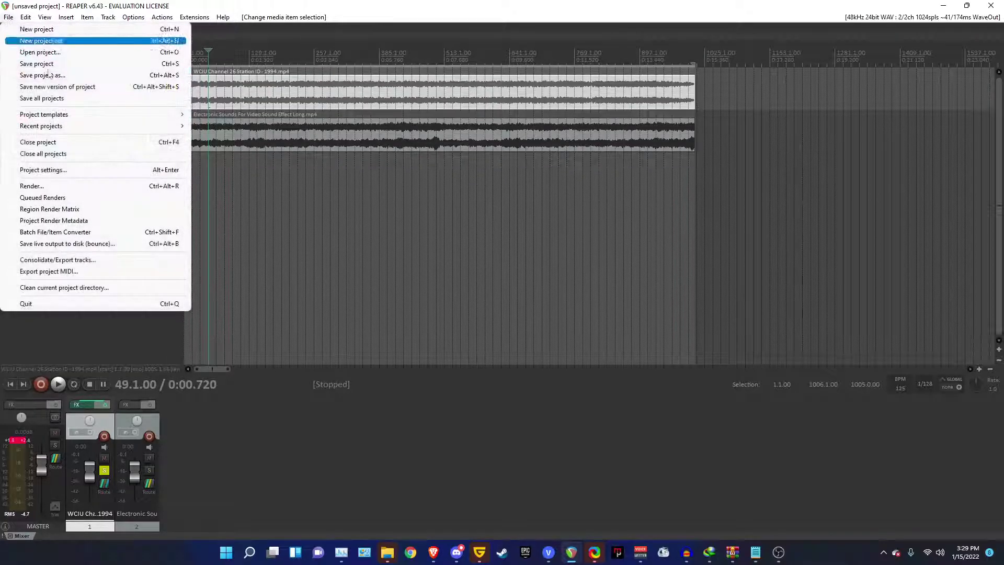
left_click(118, 186)
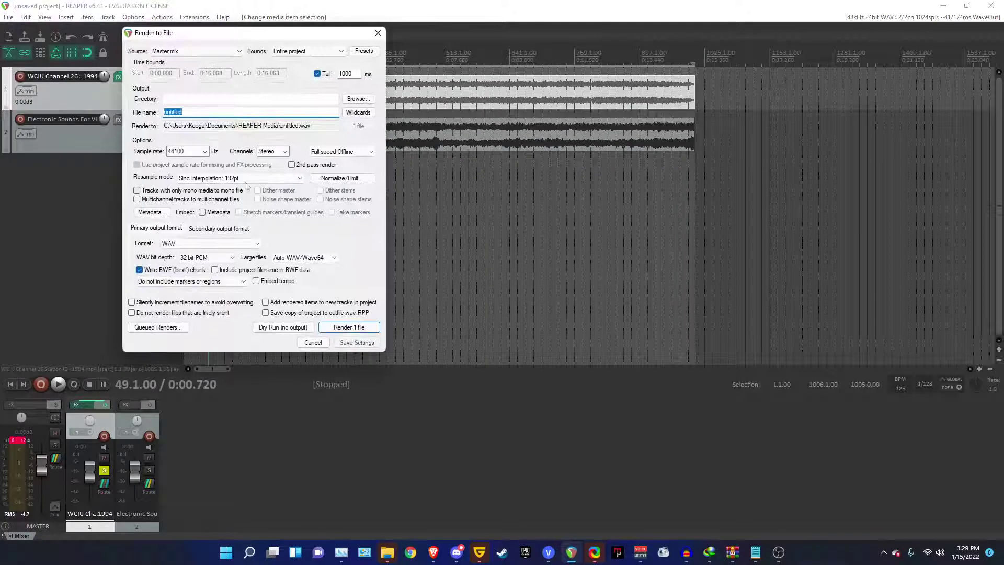
left_click_drag(220, 36, 443, 157)
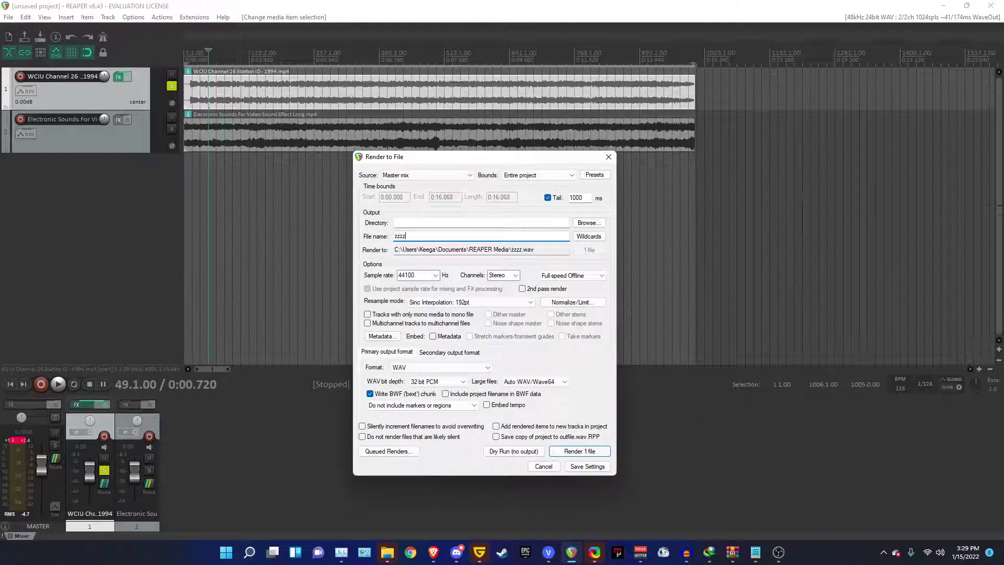
left_click(435, 275)
left_click(412, 328)
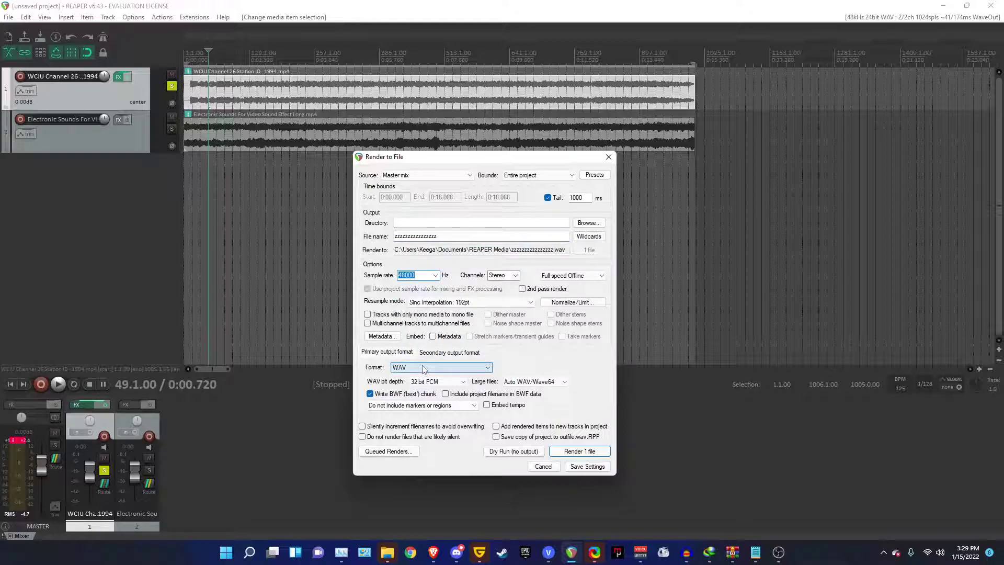
left_click(424, 368)
left_click(429, 407)
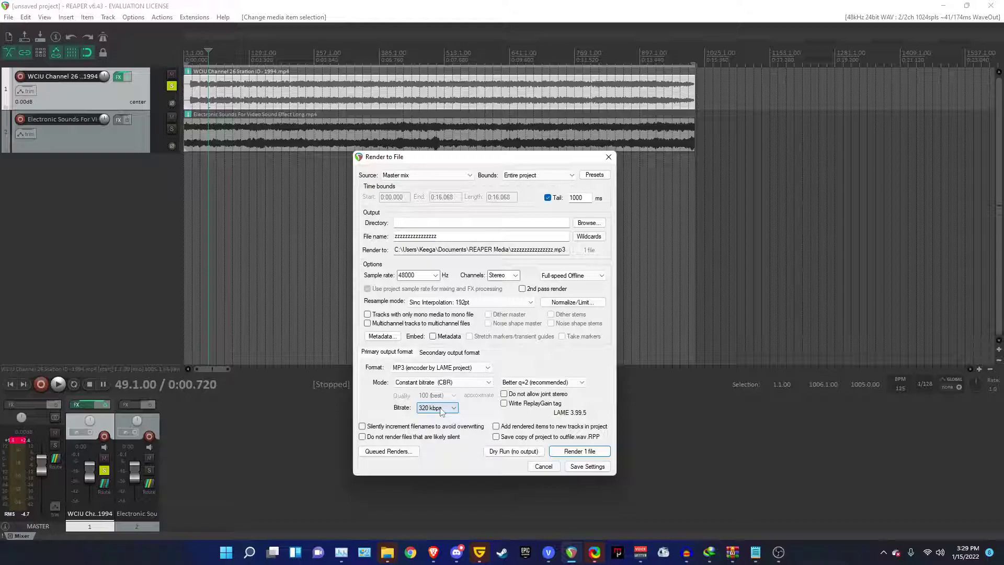
left_click(583, 453)
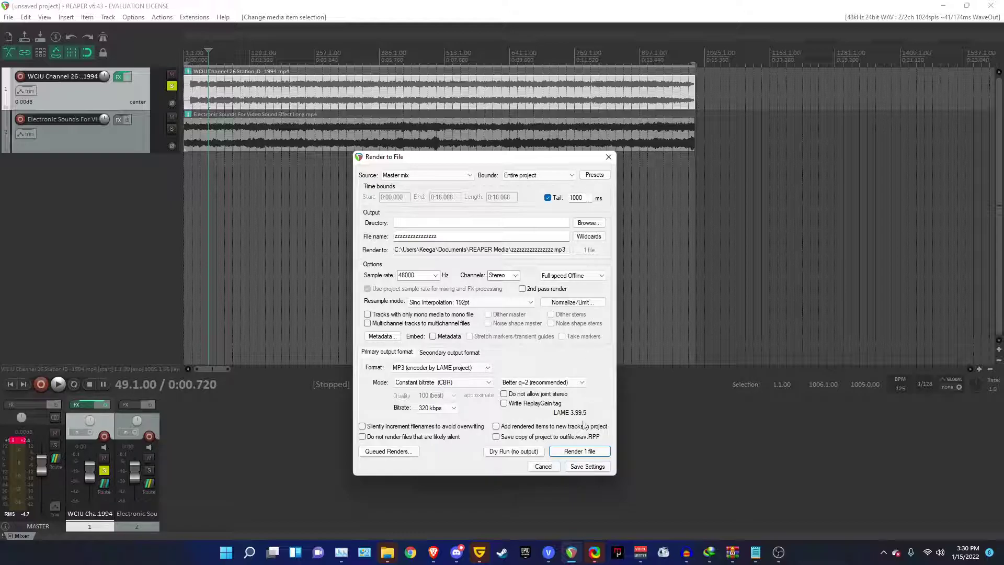
left_click(582, 451)
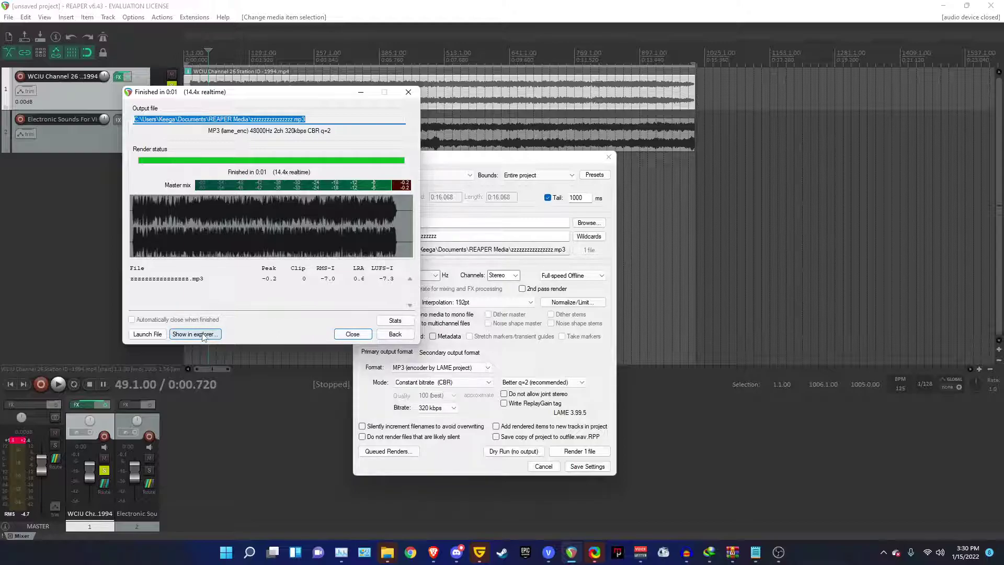
left_click(203, 336)
- Close the render windows, switch to VEGAS Pro, and show the Project Media bins
left_click(338, 334)
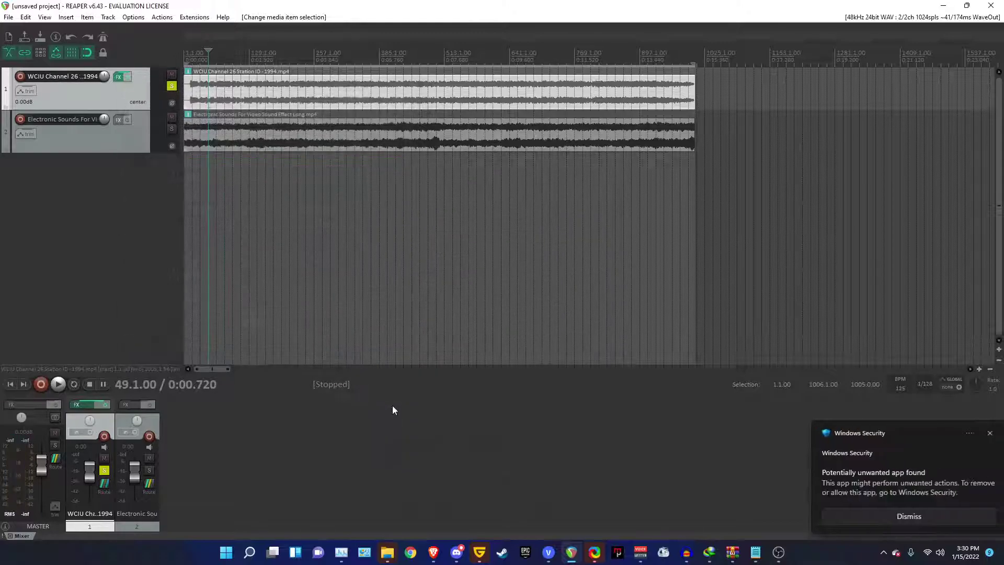
left_click_drag(837, 476, 952, 465)
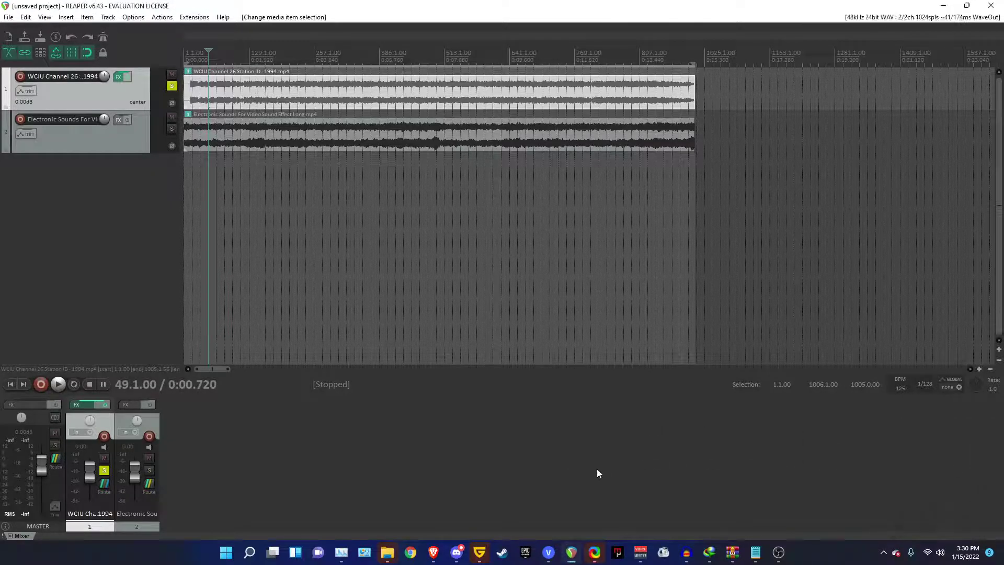
left_click(548, 552)
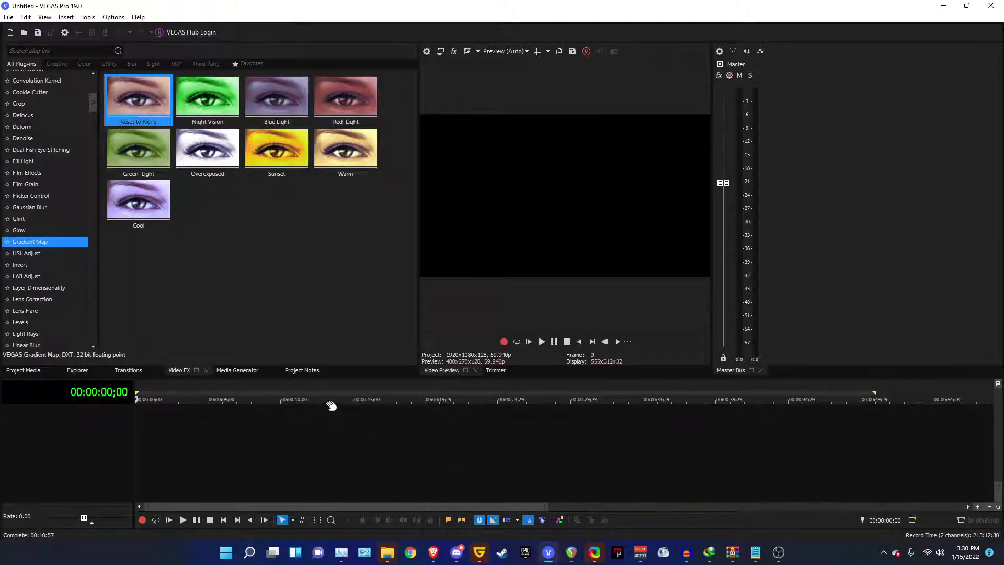
left_click(46, 253)
left_click(44, 241)
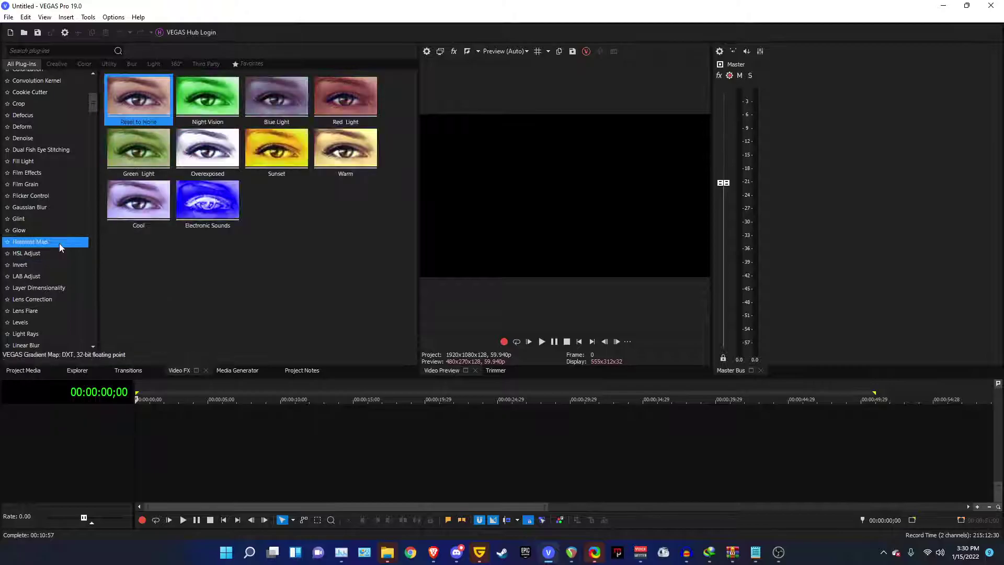
left_click(21, 374)
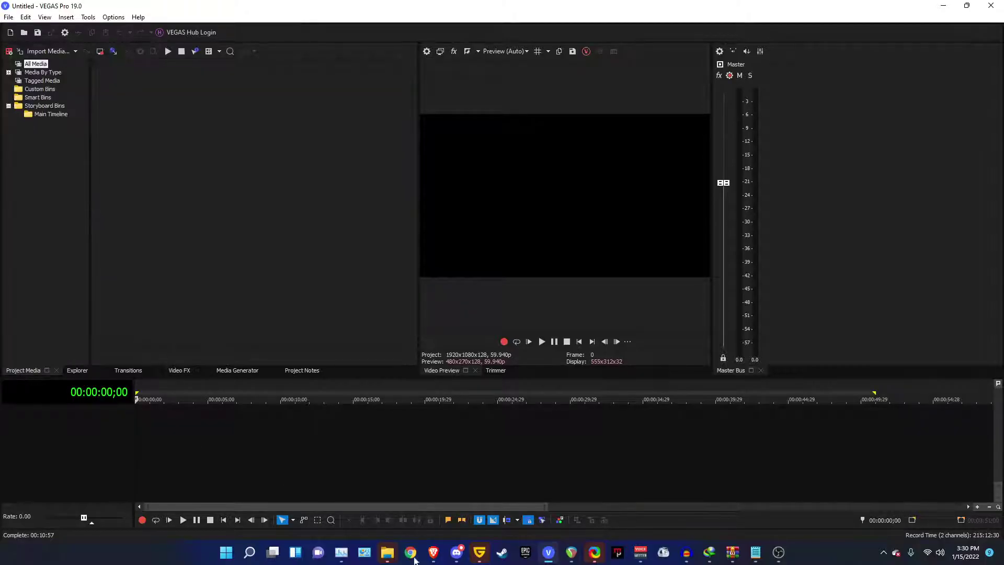
- Add 'WCIU Channel 26 Station ID - 1994.mp4' from the Video folder to Project Media
mouse_move(387, 554)
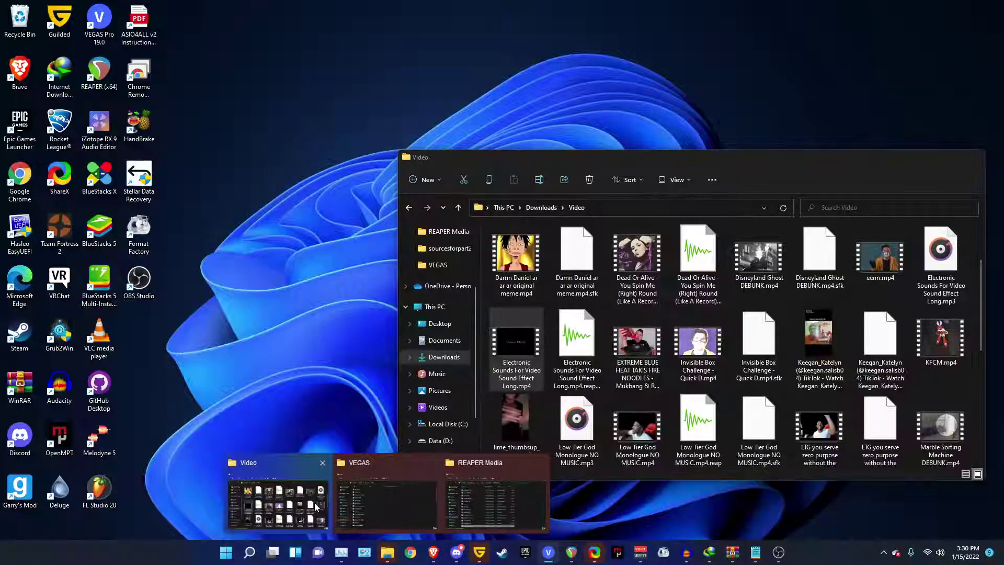
left_click(314, 503)
scroll(638, 355, "down", 6)
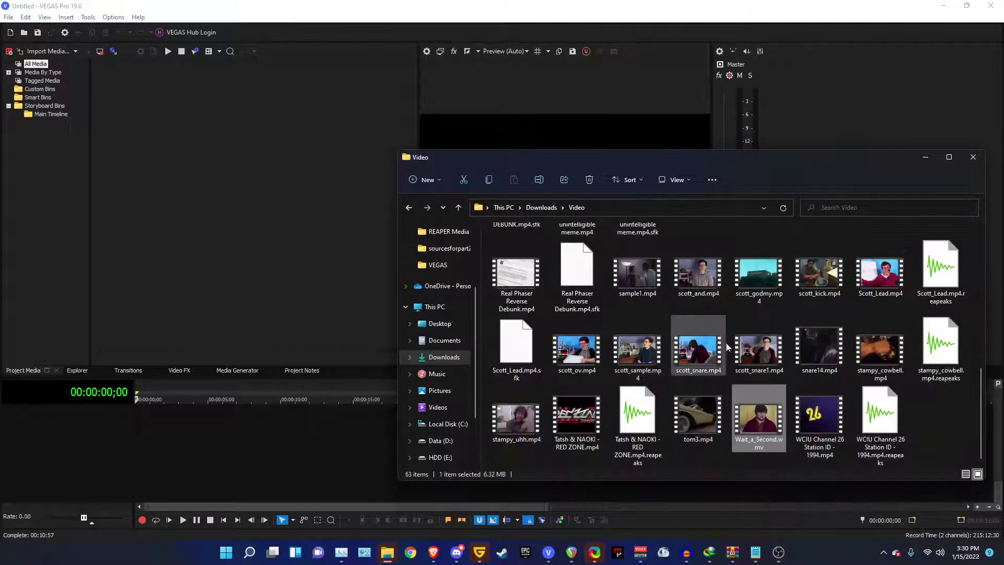
left_click(763, 420)
left_click_drag(792, 426, 34, 210)
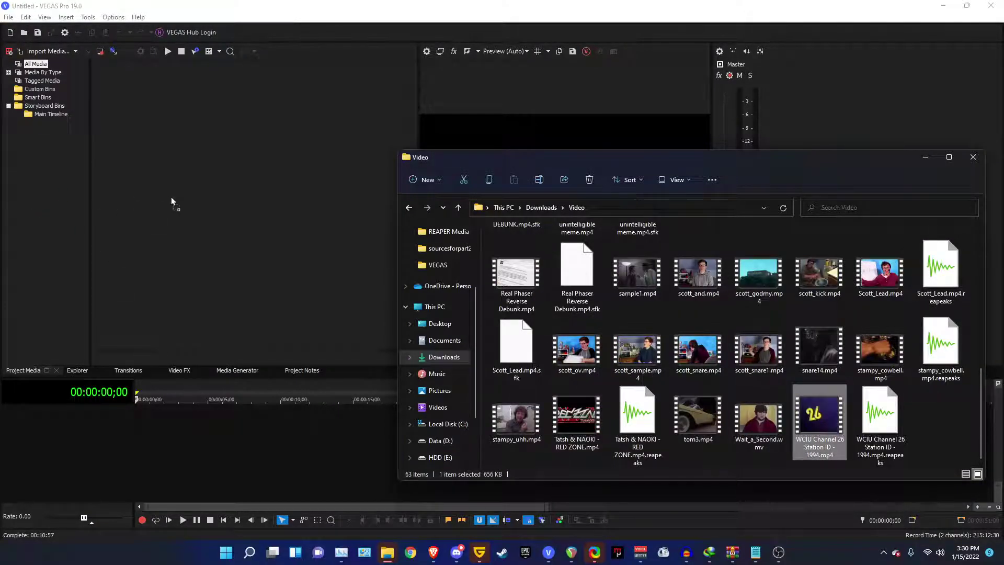
left_click_drag(171, 197, 170, 196)
- Add the rendered MP3 from the REAPER Media folder to Project Media
mouse_move(385, 554)
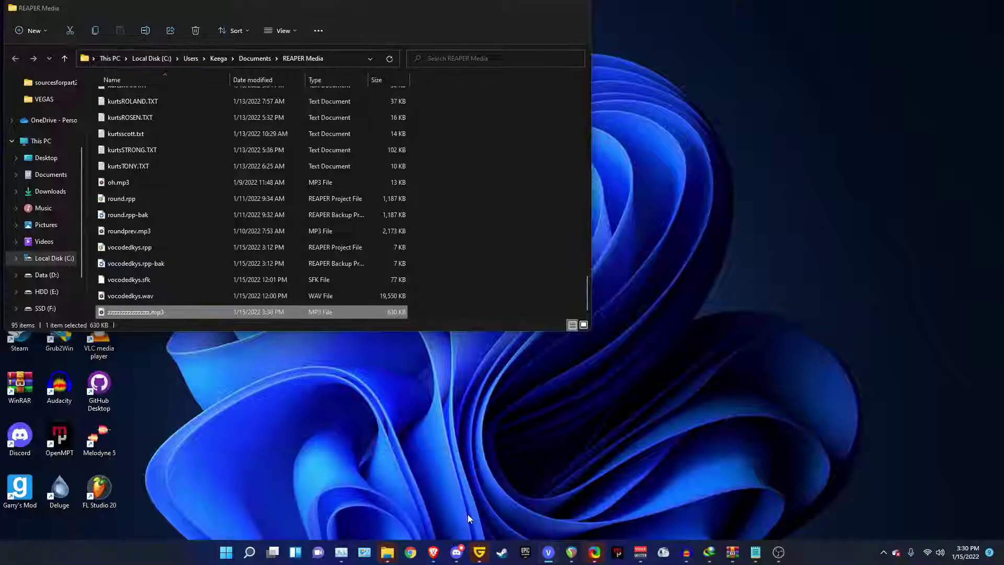
left_click(467, 513)
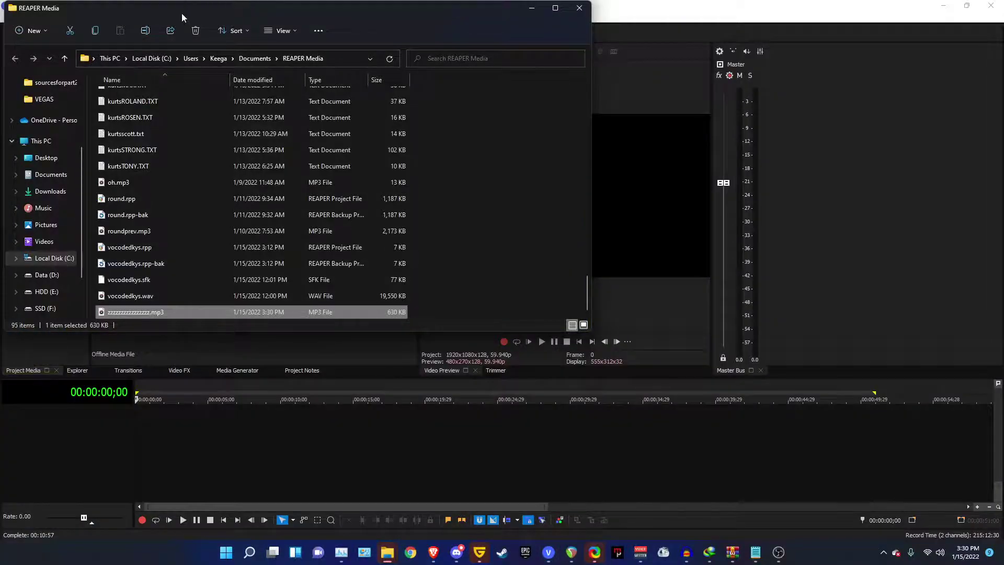
left_click_drag(182, 18, 568, 114)
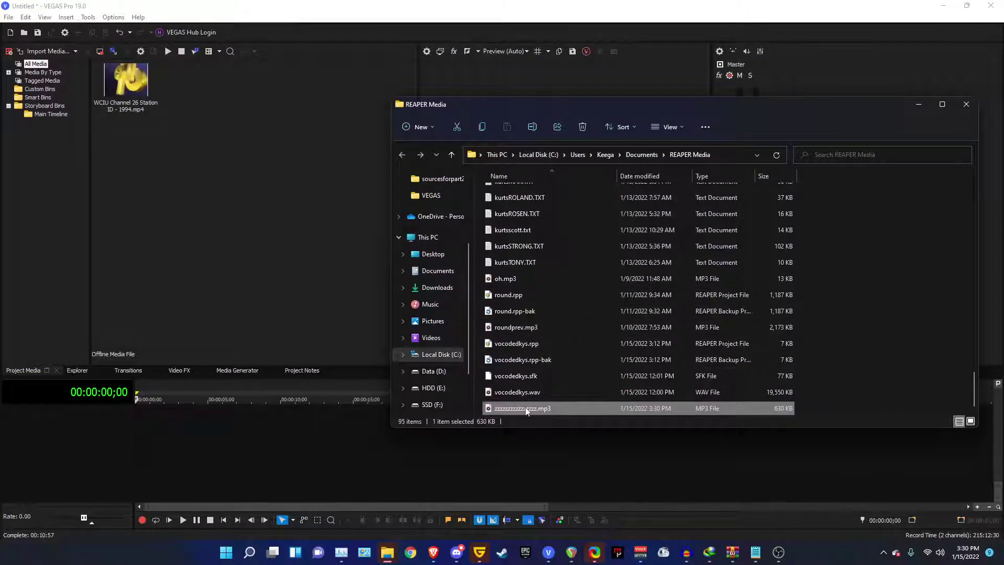
left_click_drag(525, 411, 233, 191)
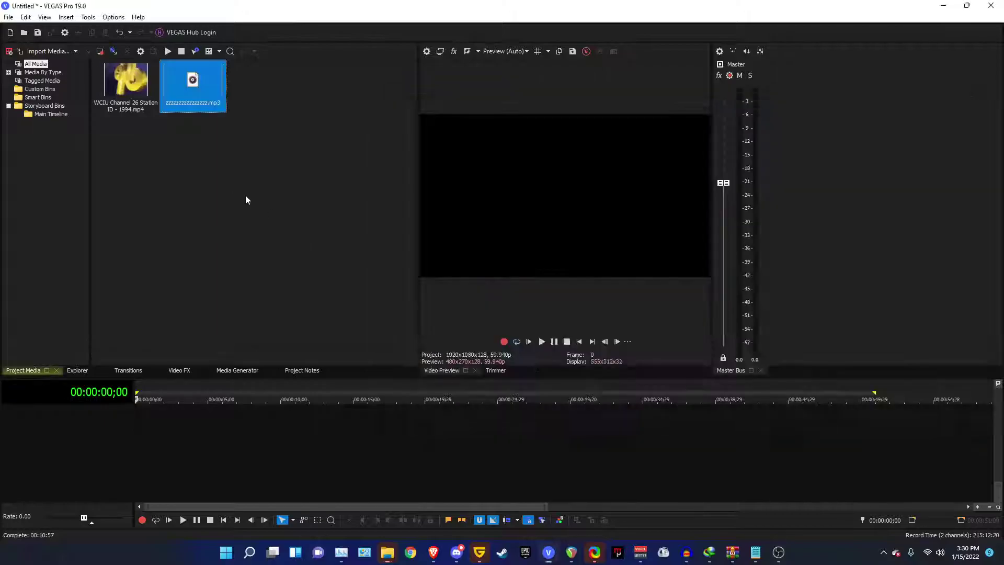
left_click(246, 196)
- Place the WCIU station ID clip on the timeline and turn off Maintain Aspect Ratio
left_click_drag(130, 106, 170, 421)
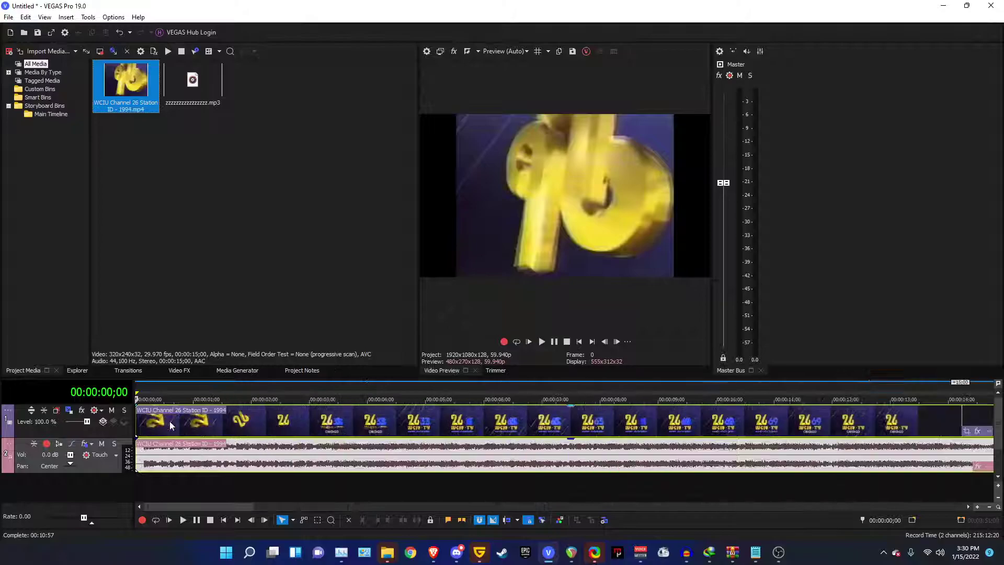
scroll(169, 421, "up", 4)
left_click(170, 421)
right_click(178, 424)
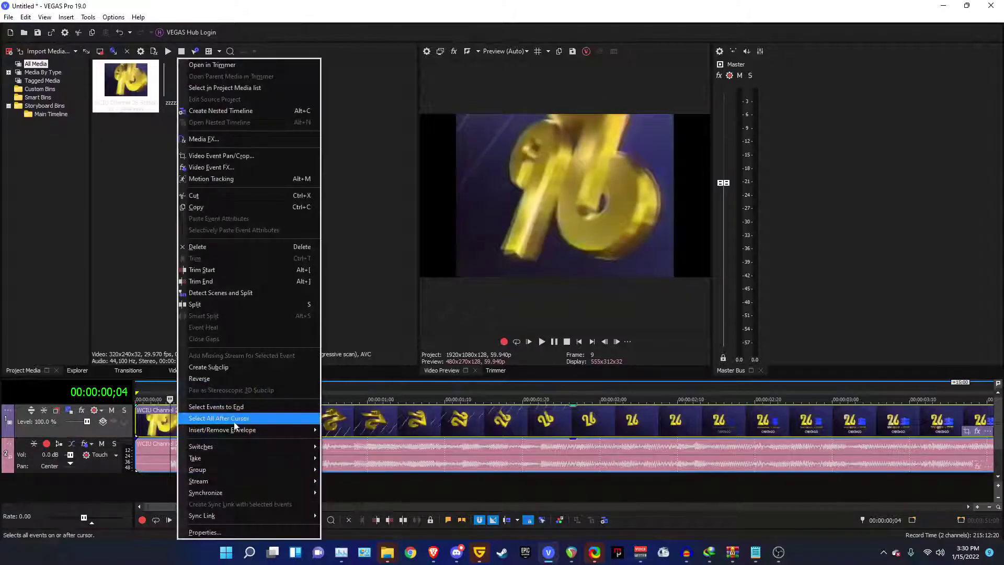
mouse_move(245, 451)
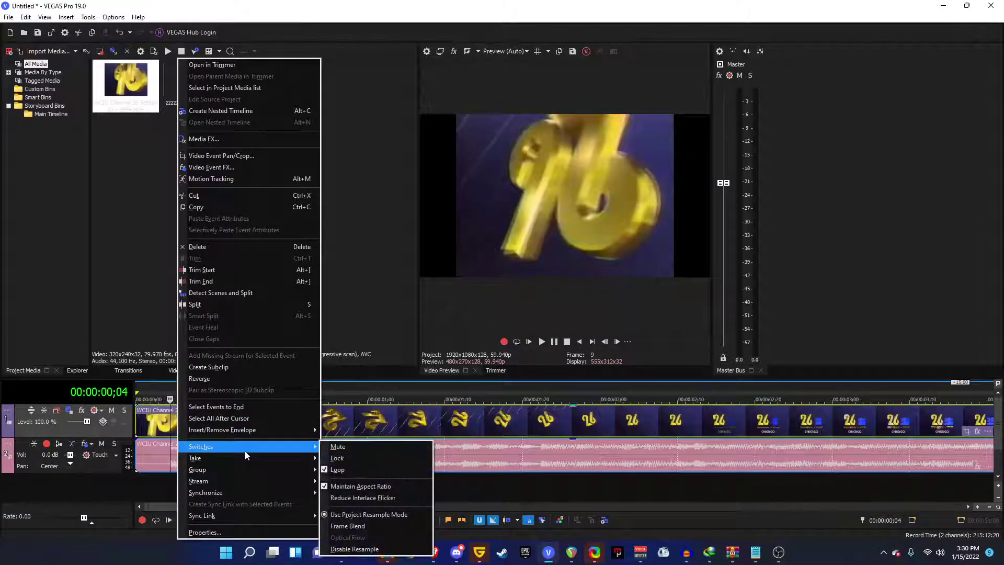
left_click(350, 486)
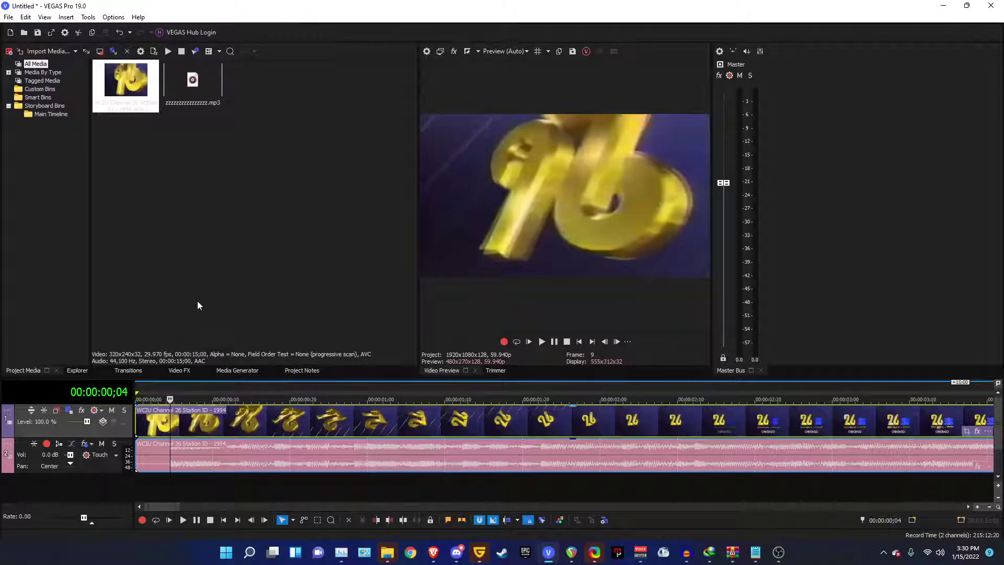
- Bring in the rendered MP3 and trim its start and end to match the station ID video
scroll(180, 479, "up", 3)
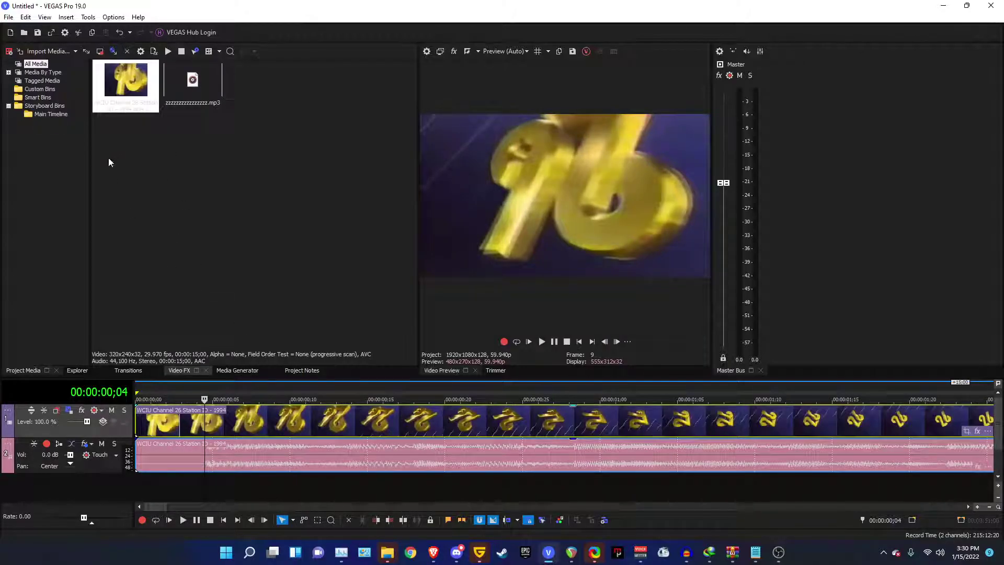
left_click(187, 105)
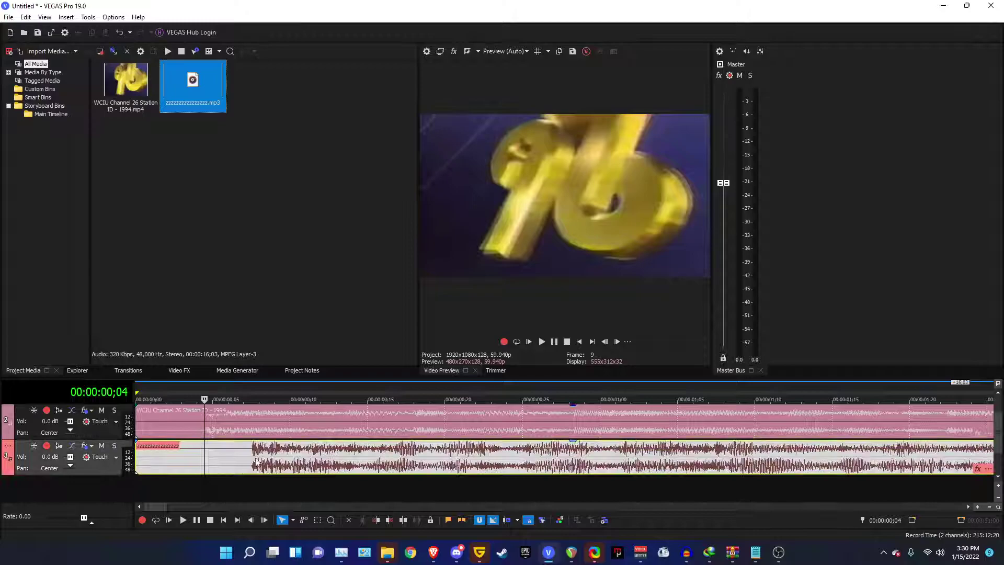
scroll(281, 429, "up", 1)
scroll(332, 419, "up", 1)
left_click_drag(331, 419, 428, 434)
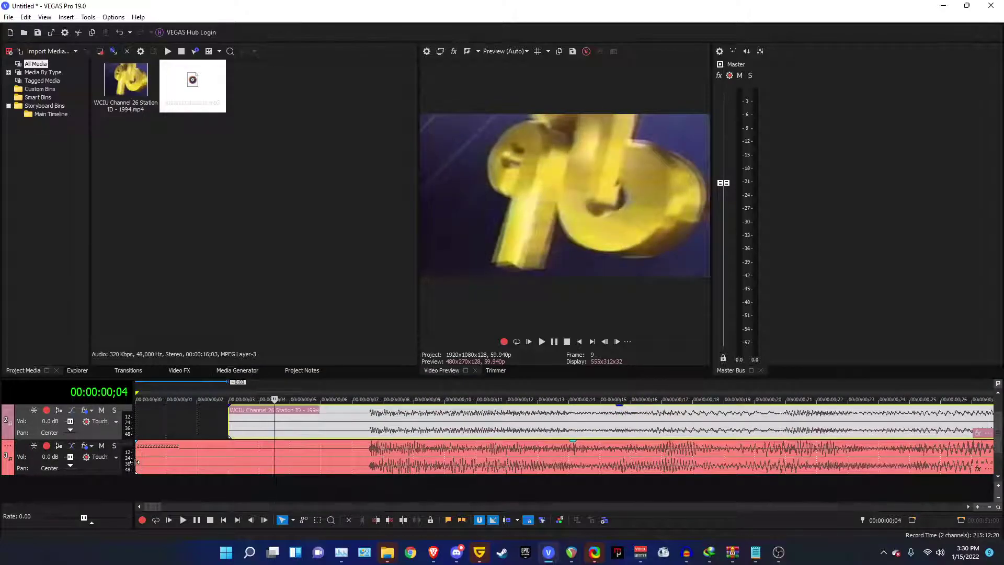
left_click_drag(138, 460, 226, 450)
scroll(256, 447, "down", 10)
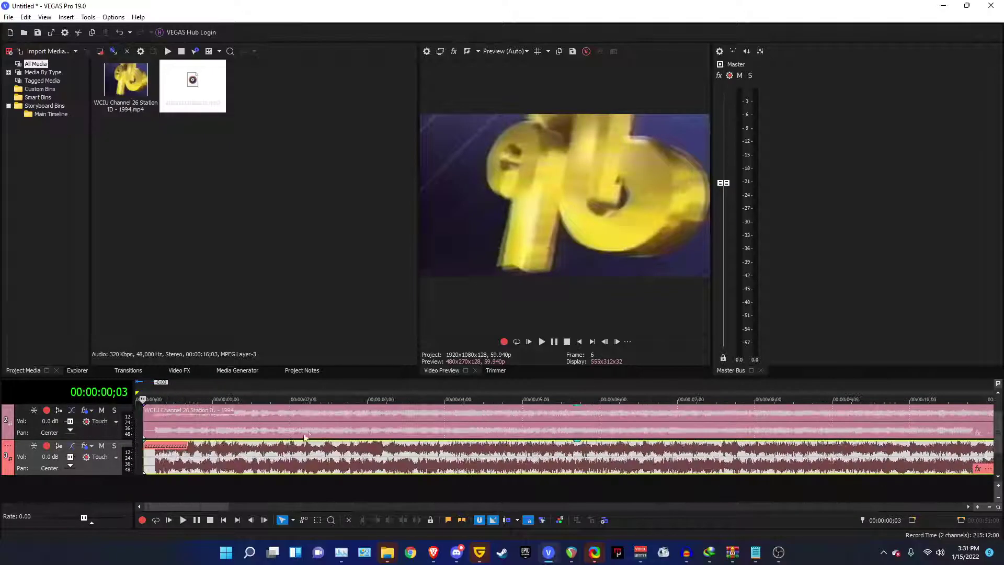
left_click_drag(604, 458, 577, 457)
- Delete the station ID's original audio event and move the MP3 up onto track 2
scroll(312, 428, "up", 8)
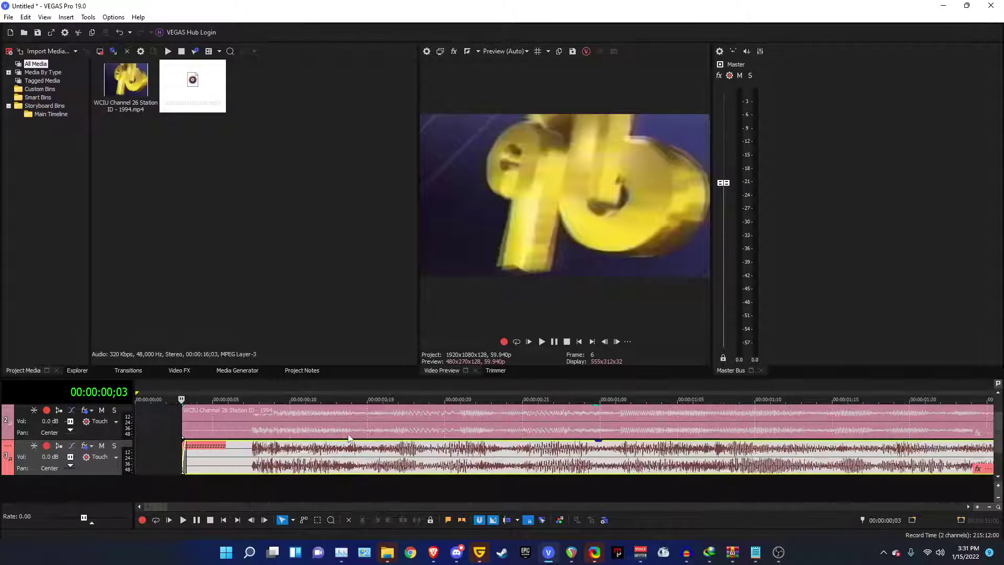
left_click(311, 431)
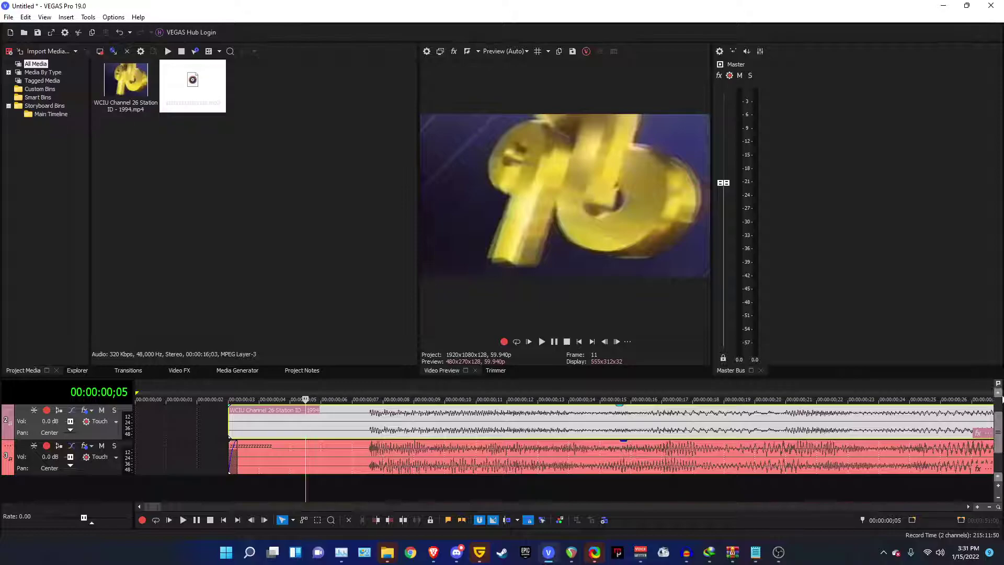
scroll(225, 448, "up", 1)
left_click(384, 453)
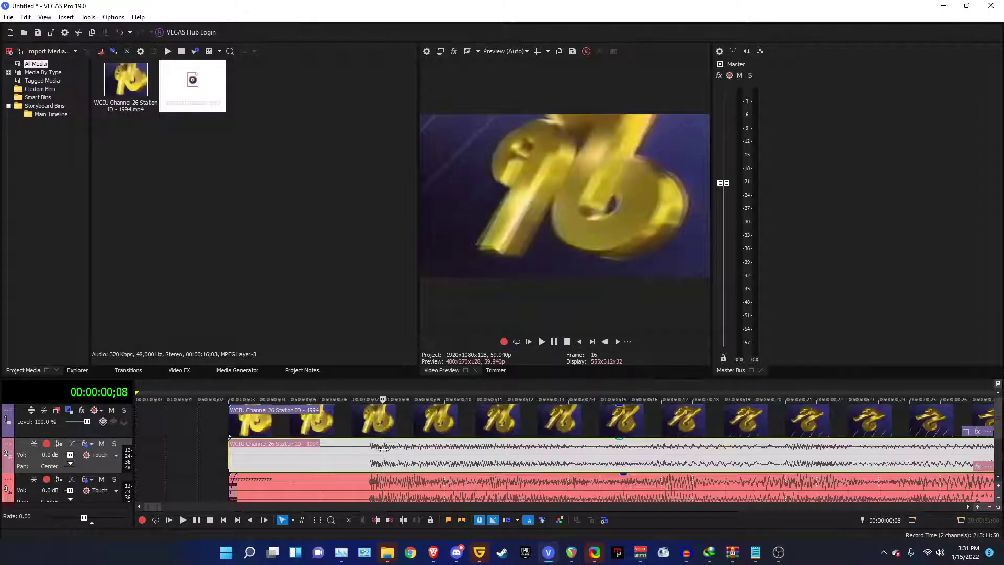
key("Delete")
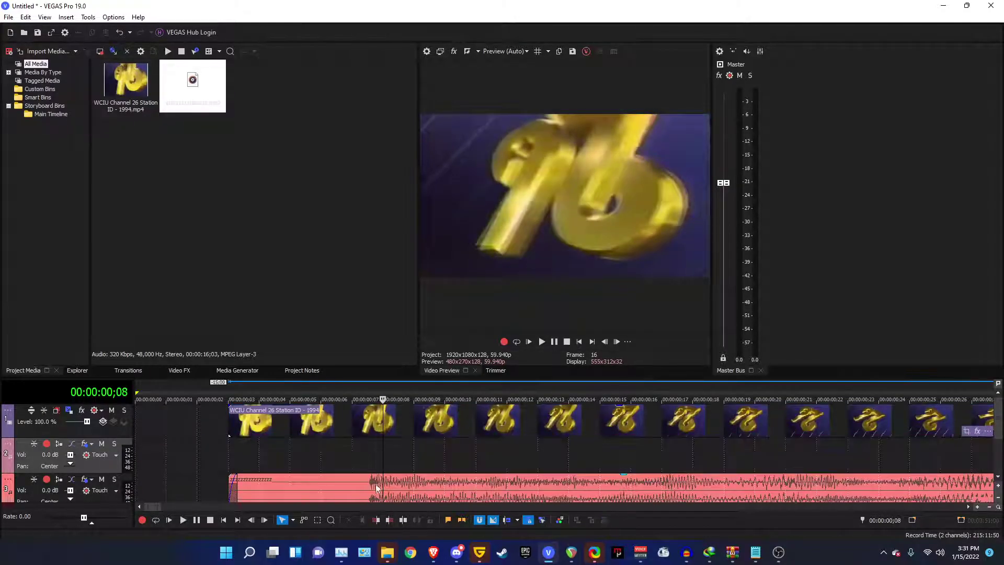
left_click_drag(350, 489, 352, 453)
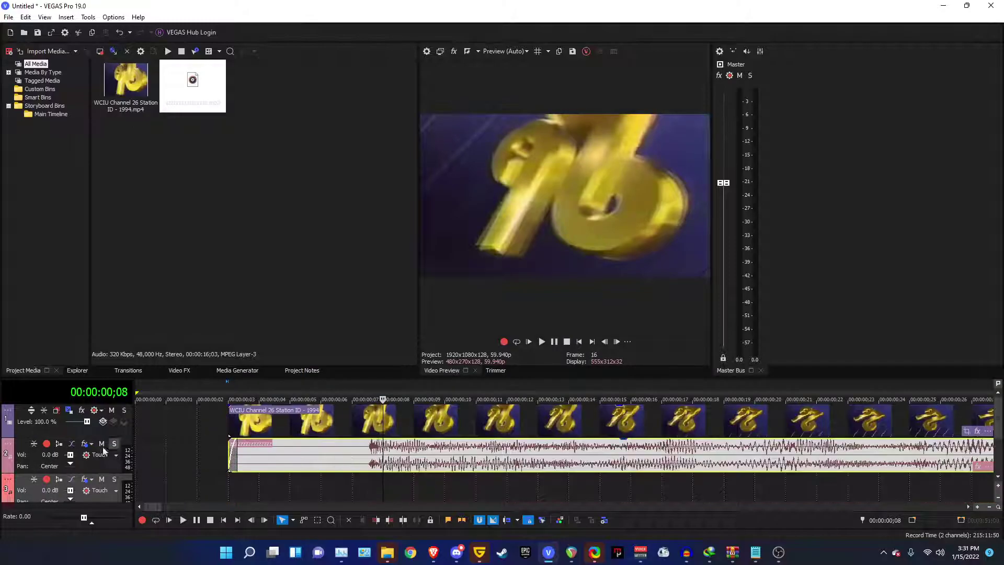
- Delete the empty third audio track and group the station ID video with its MP3 audio event
right_click(41, 491)
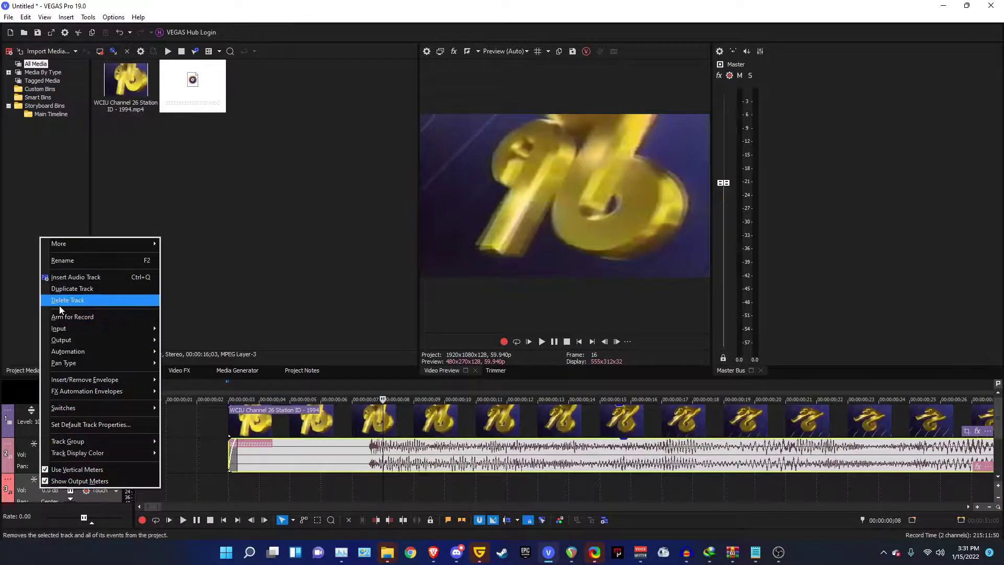
left_click(68, 299)
left_click(305, 426)
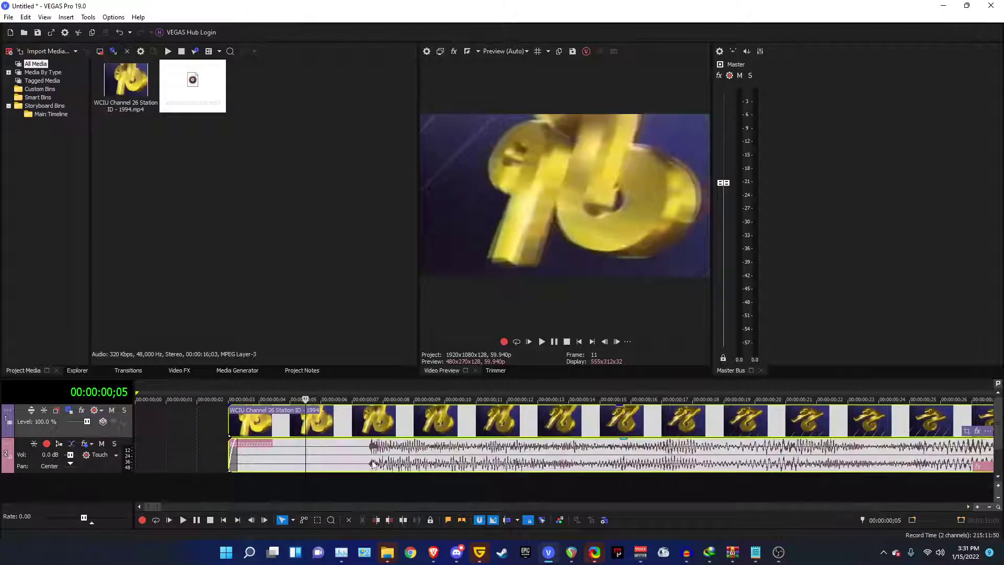
left_click(352, 451)
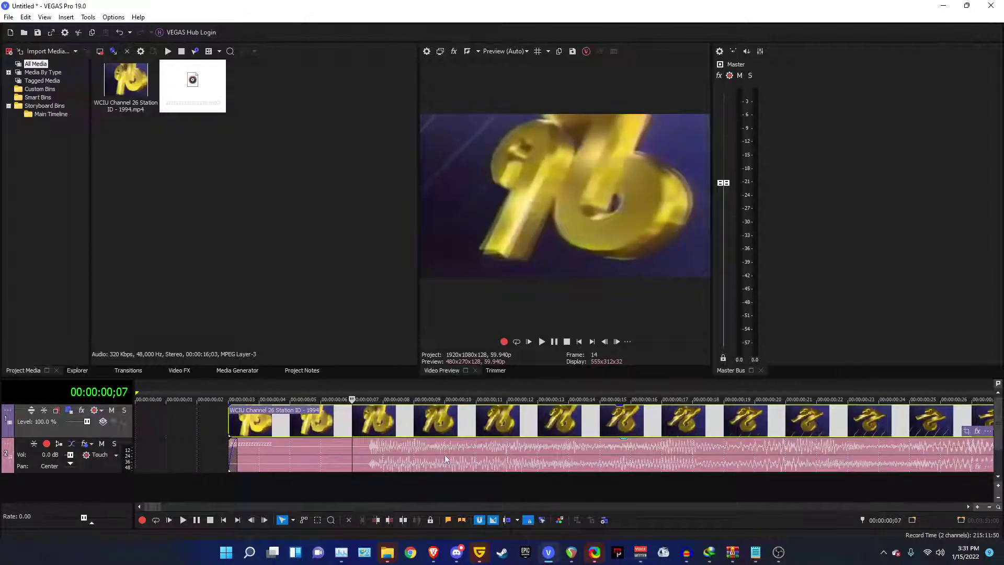
left_click(413, 427)
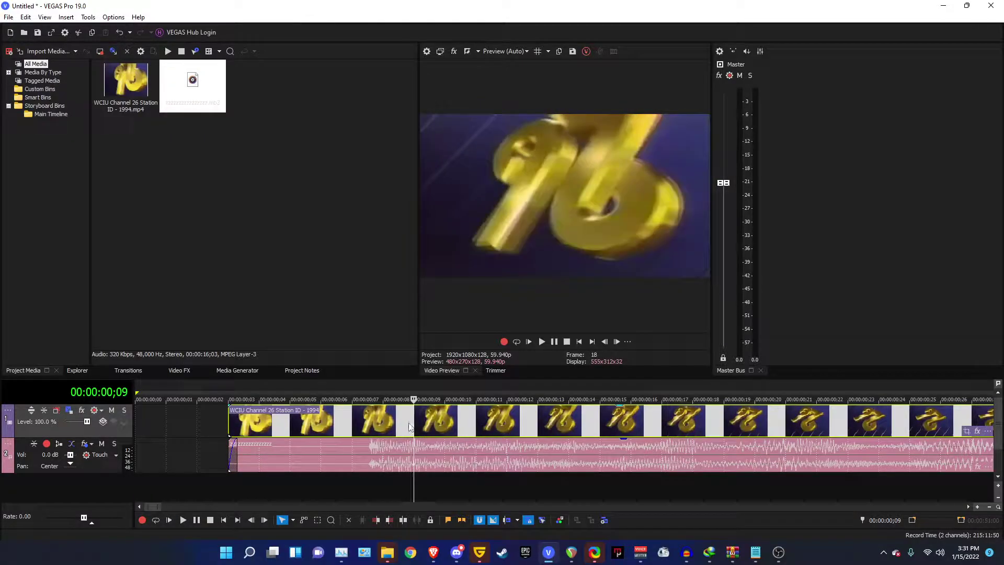
left_click(374, 456)
right_click(382, 461)
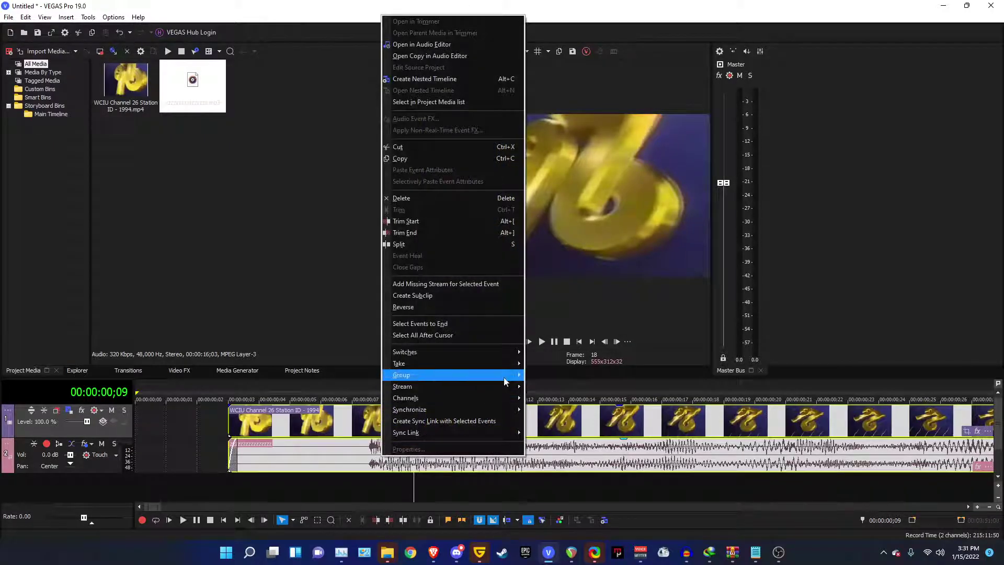
mouse_move(496, 374)
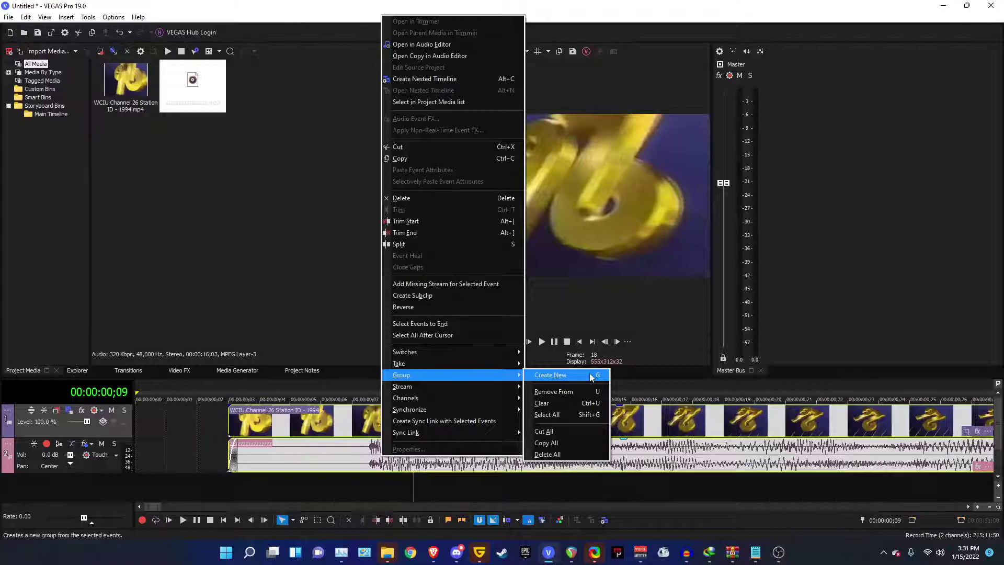
left_click(591, 375)
- Apply the Gradient Map Video FX preset to the station ID video
scroll(194, 418, "down", 6)
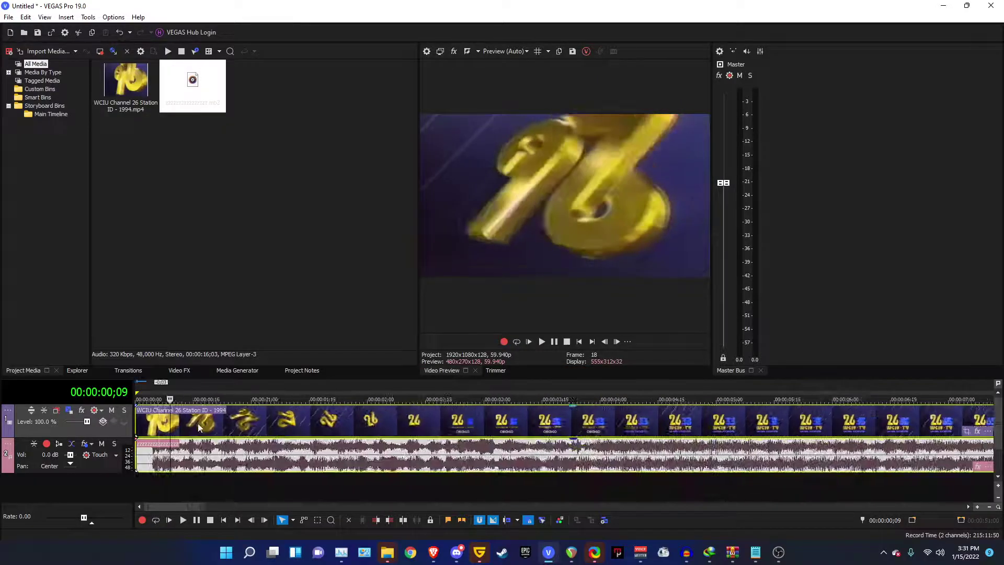
left_click(194, 396)
left_click(179, 370)
left_click_drag(140, 99, 279, 438)
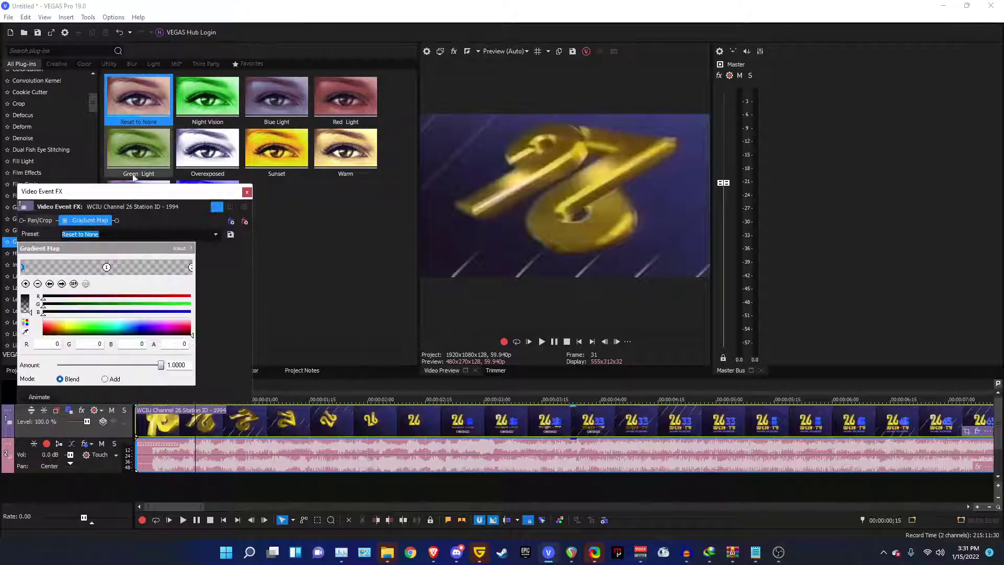
left_click_drag(110, 201, 271, 177)
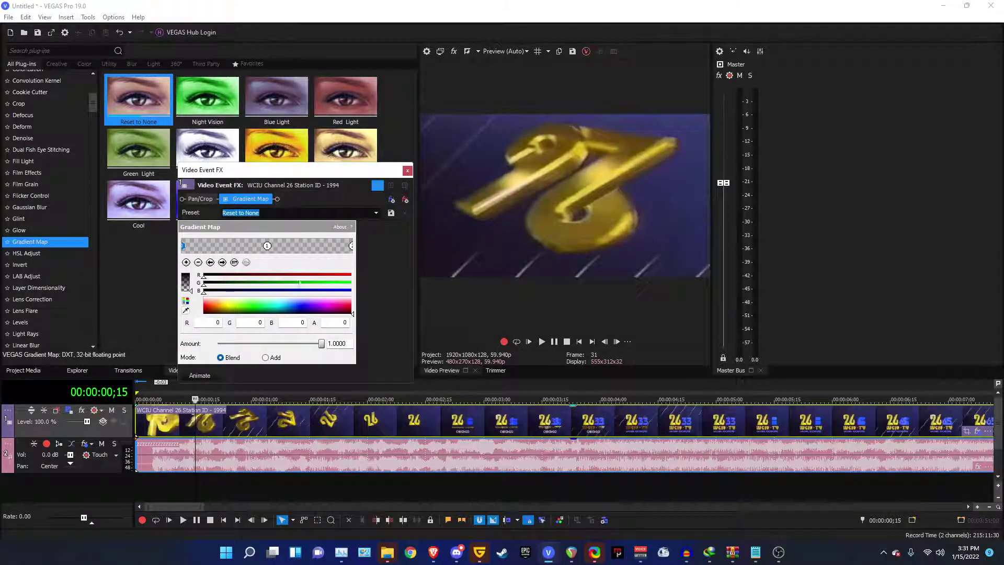
- Set both end gradient stops to white and the middle stop to Blue 255, Alpha 255
left_click(351, 296)
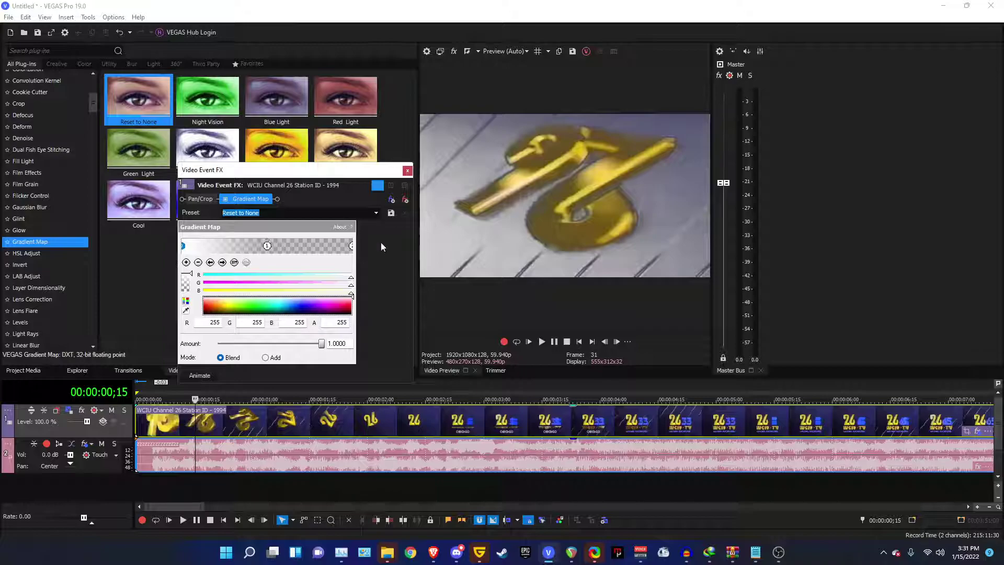
left_click(350, 246)
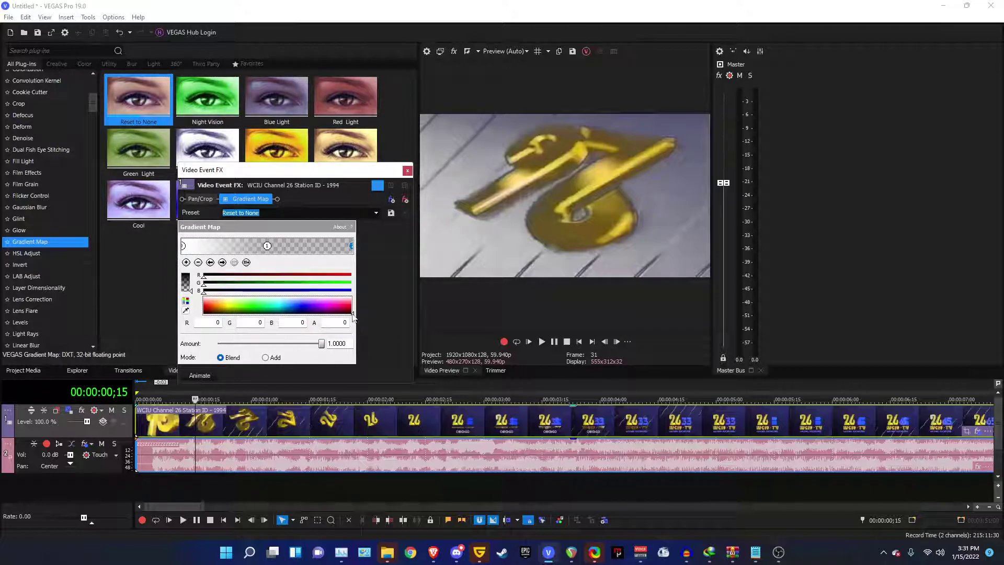
left_click(351, 297)
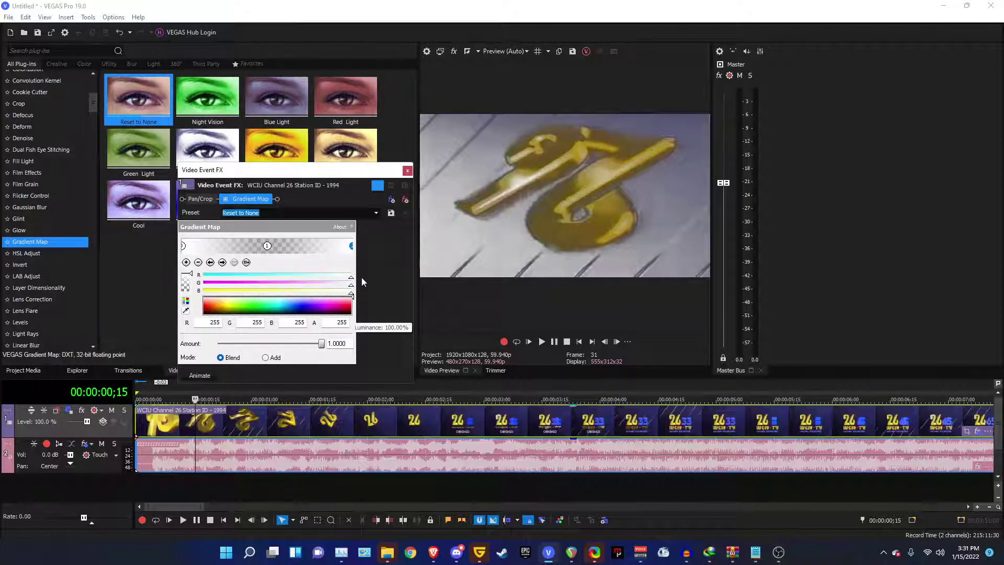
left_click(268, 247)
double_click(302, 321)
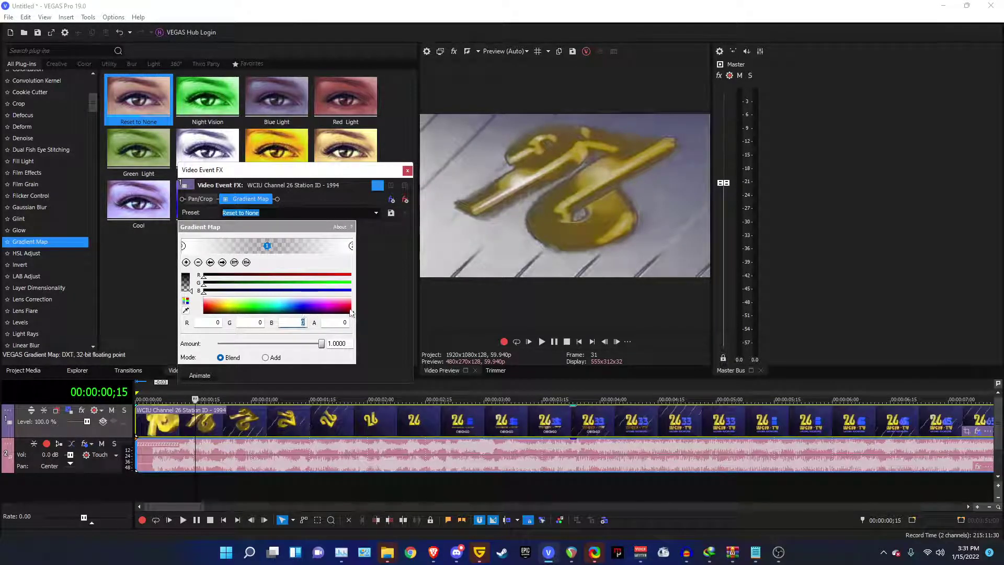
type("255")
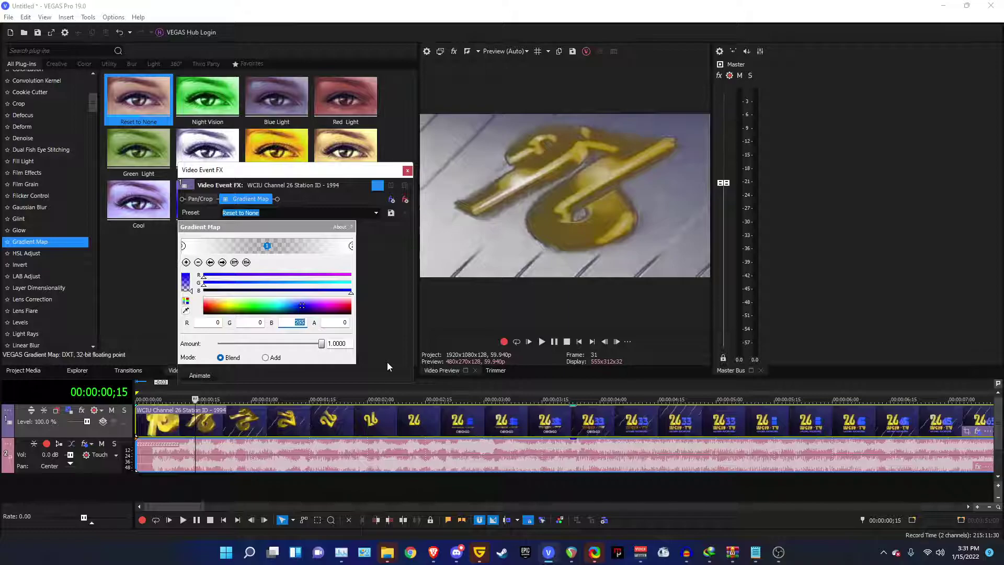
key("Tab")
type("255")
key("Tab")
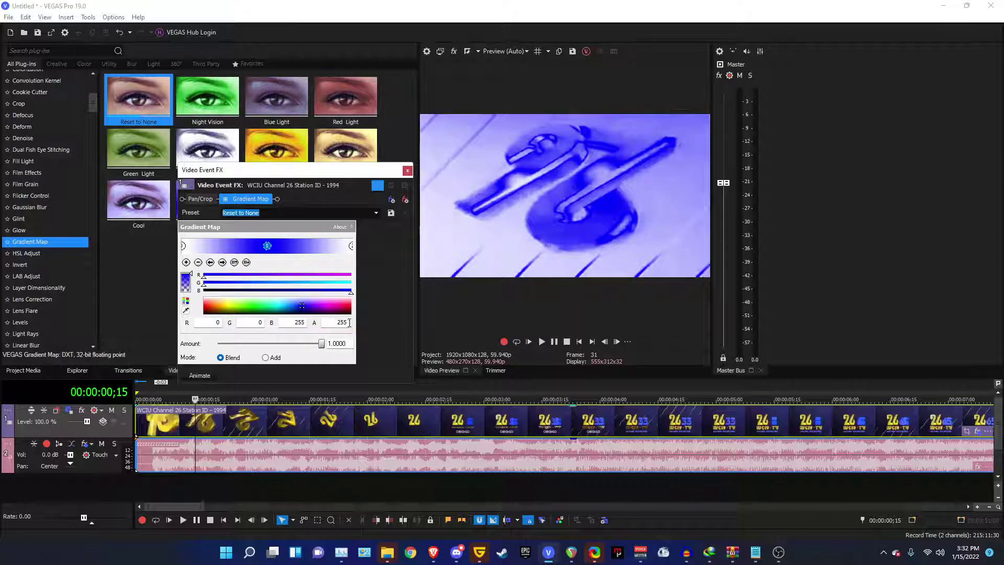
- Close the FX window, play the tinted clip from the start, and select 00:00:00;00–00:00:15;00
left_click(406, 171)
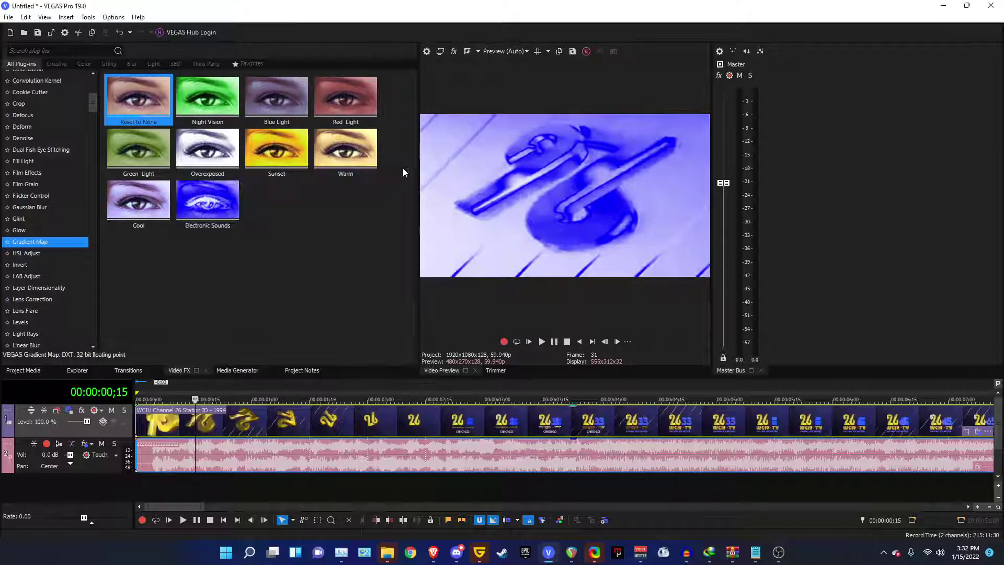
left_click(579, 342)
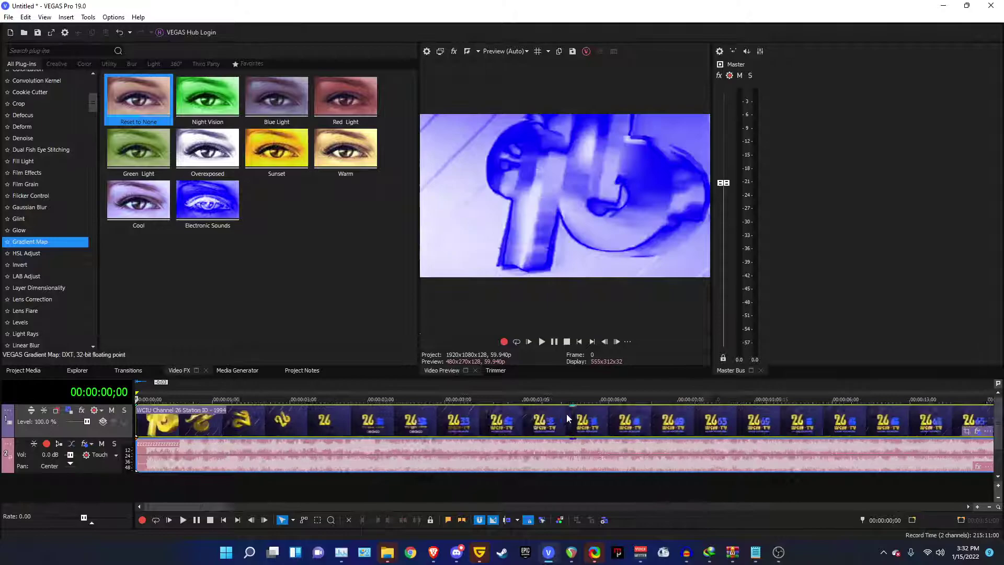
scroll(566, 413, "down", 5)
key("space")
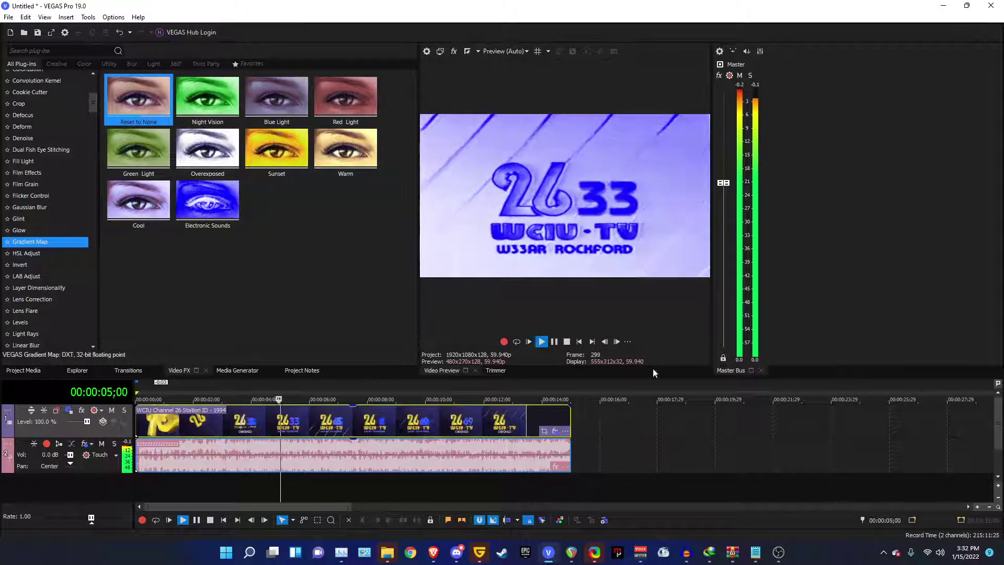
left_click_drag(714, 292, 894, 291)
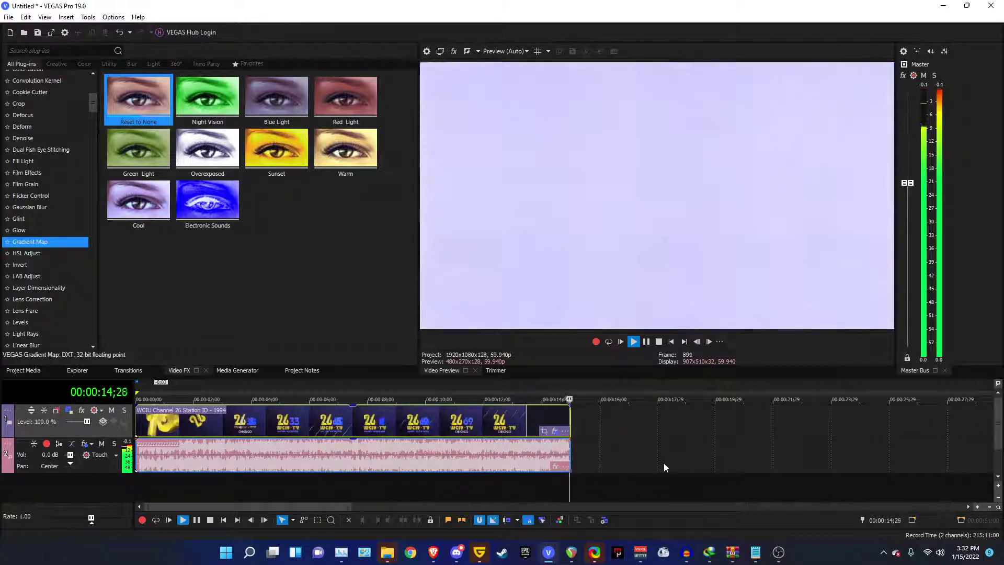
left_click_drag(569, 489, 137, 481)
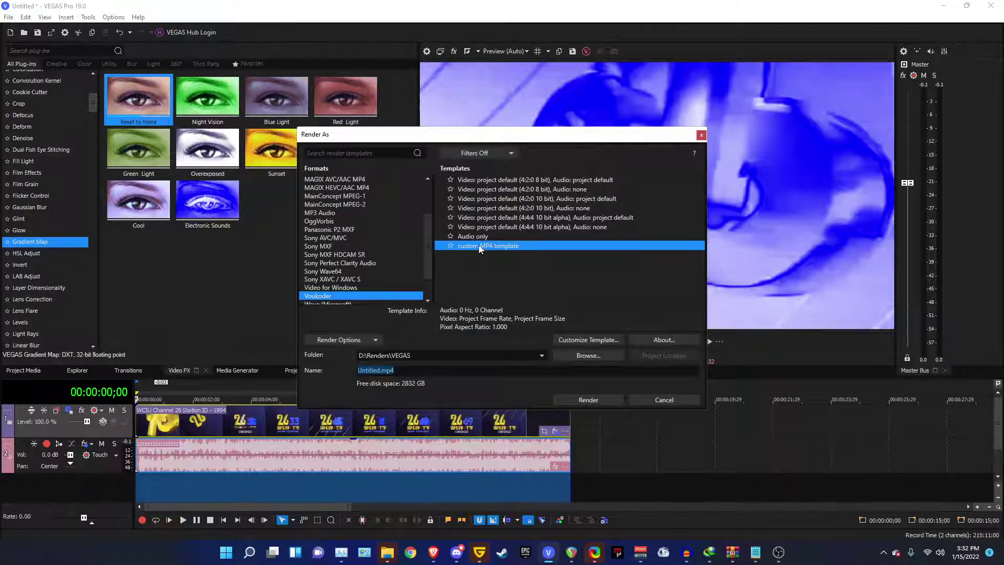
- Rename the output file to wciuvocoded and render it to D:\Renders\VEGAS
scroll(397, 269, "down", 2)
scroll(389, 276, "up", 1)
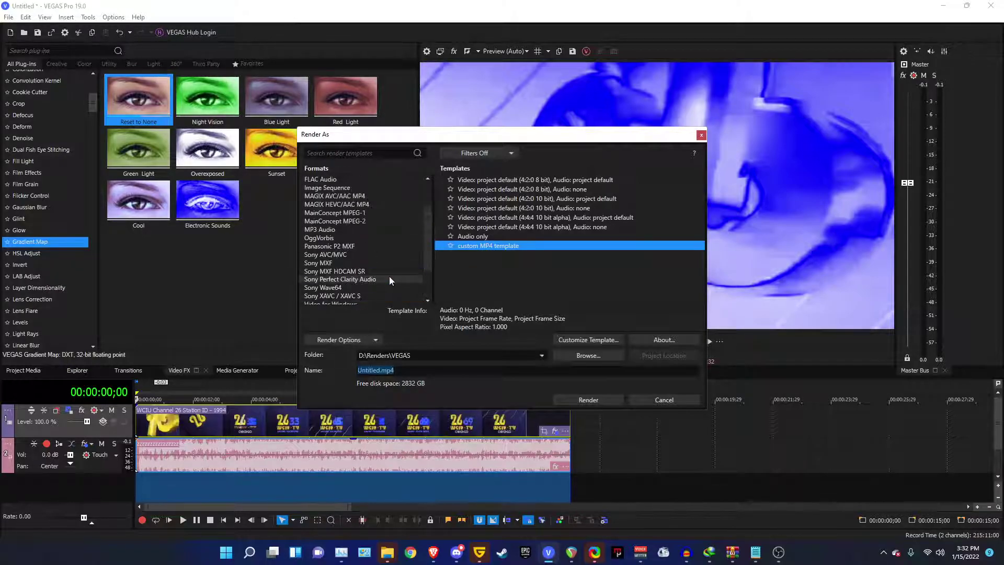
scroll(387, 274, "down", 1)
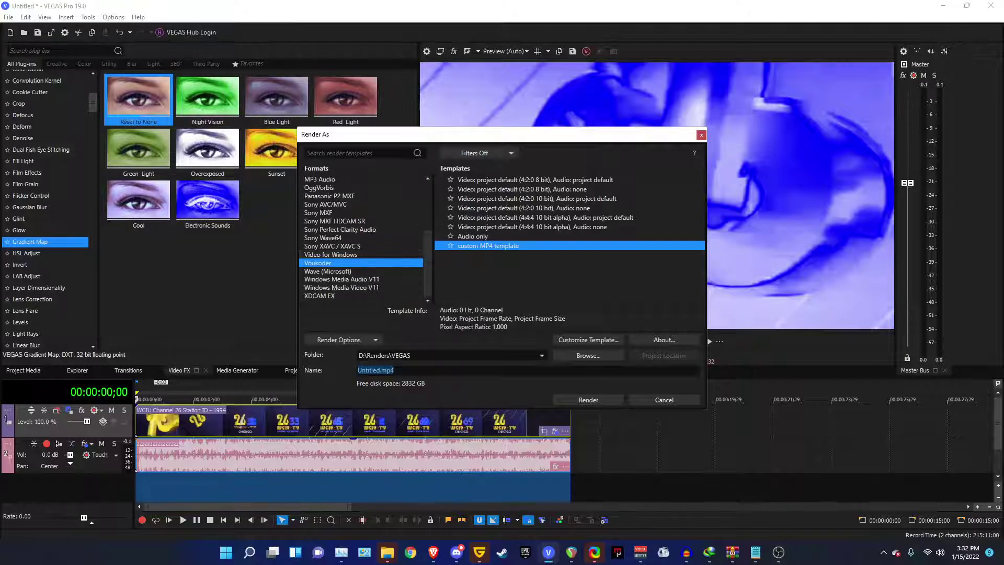
left_click(386, 370)
left_click(576, 399)
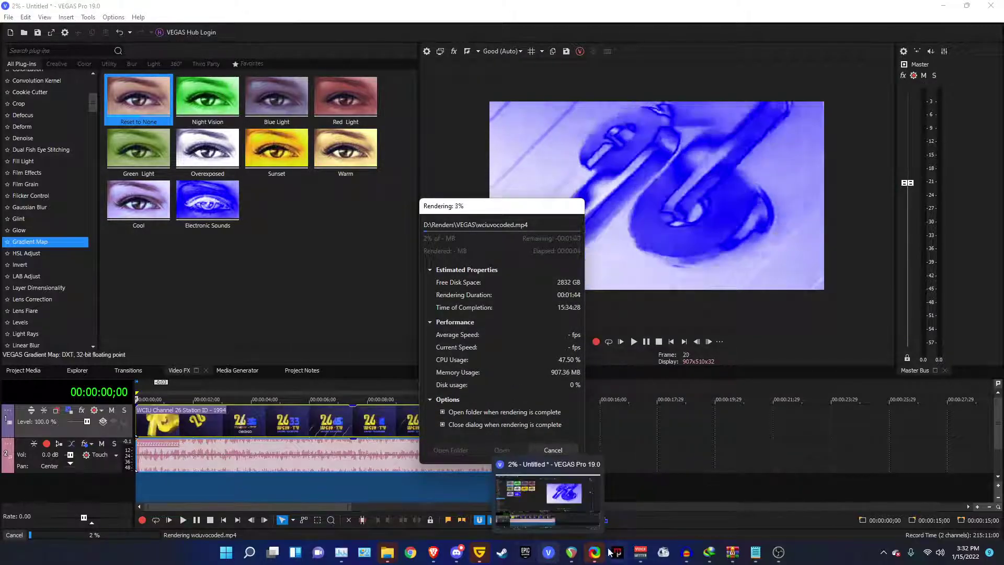
- Pause the OBS recording and switch to the Renders\VEGAS folder in File Explorer
left_click(778, 554)
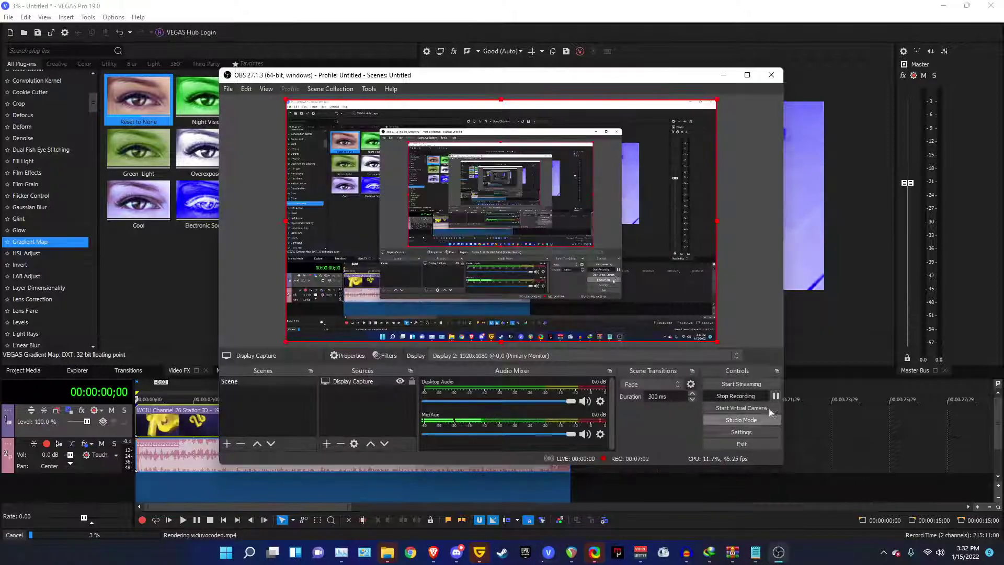
left_click(775, 395)
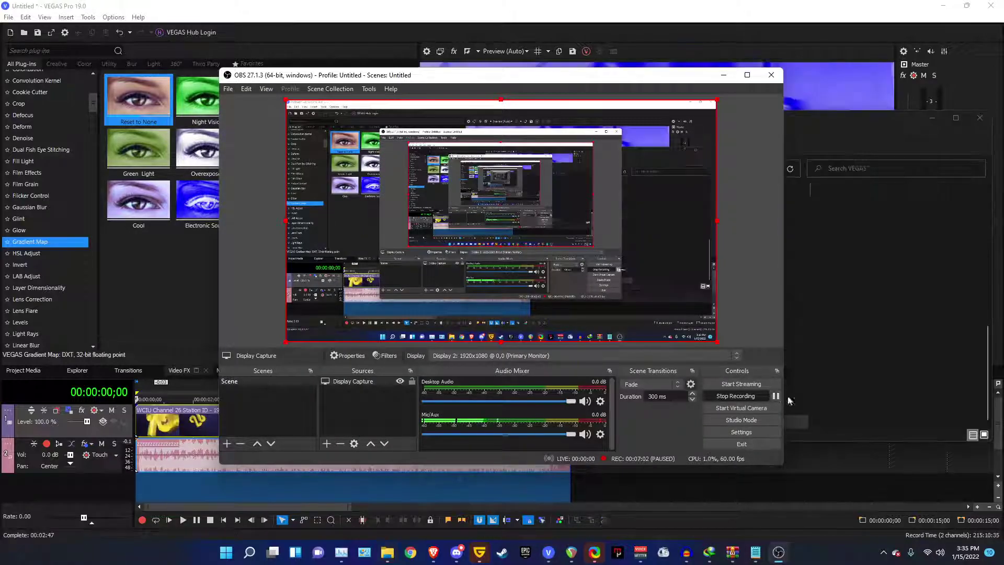
left_click(870, 400)
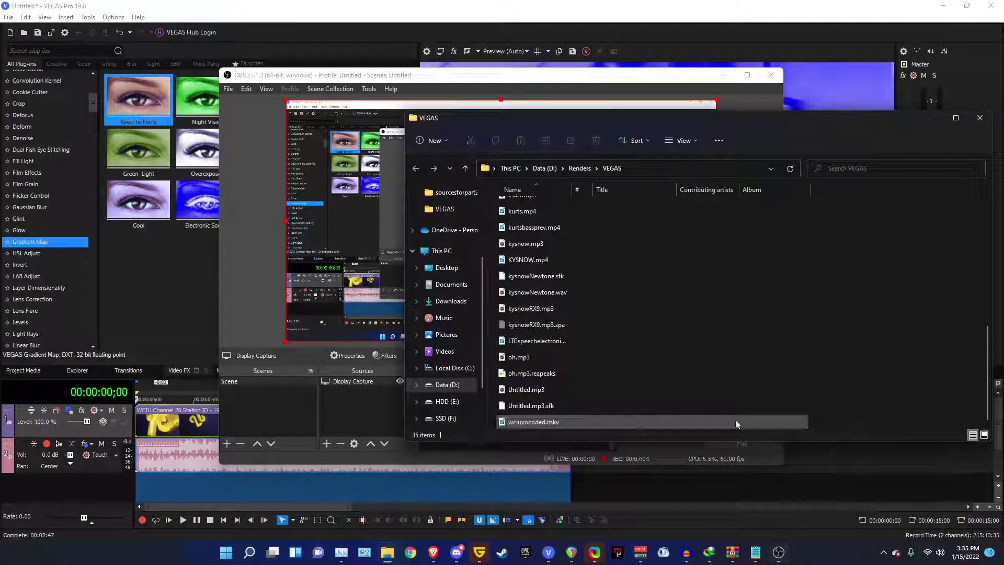
- Open wciuvocoded.mkv in VLC, always using it for .mkv files, then pause OBS again
double_click(585, 421)
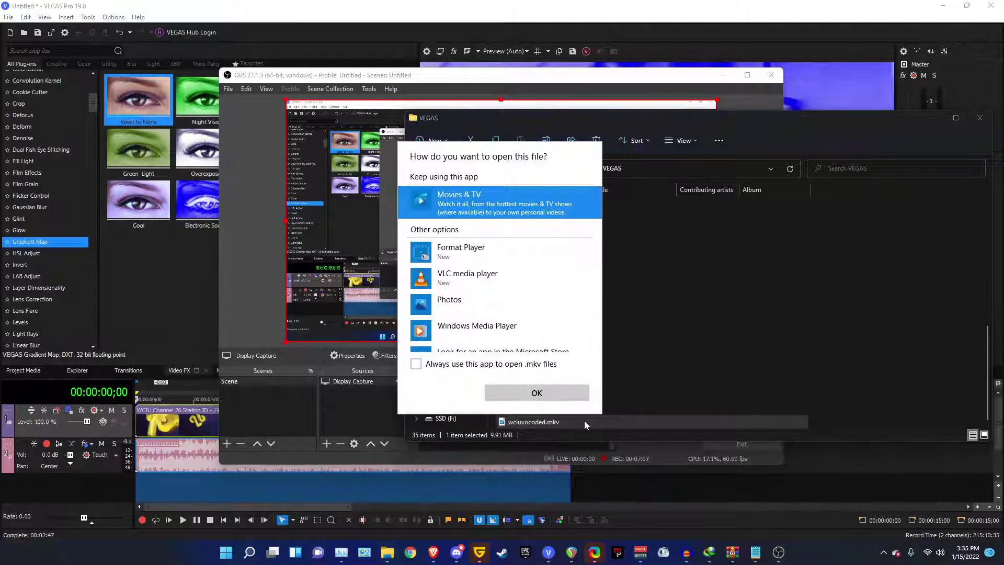
left_click(546, 364)
left_click(547, 391)
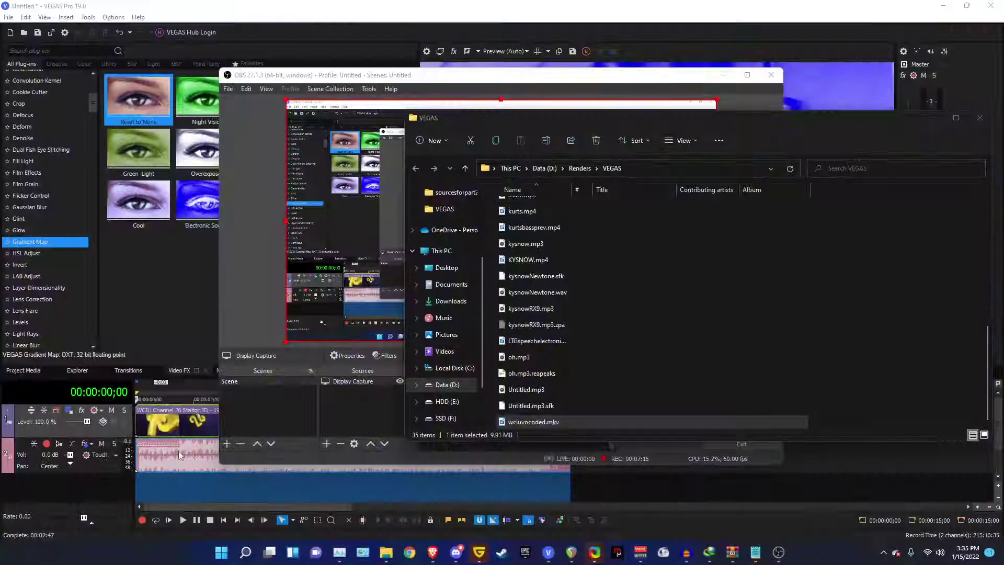
left_click(263, 422)
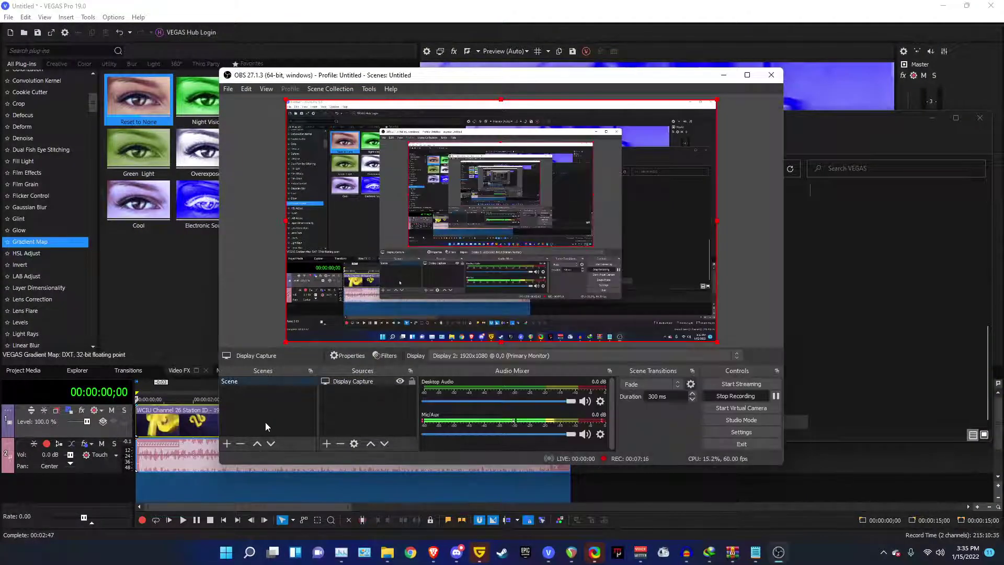
left_click(775, 397)
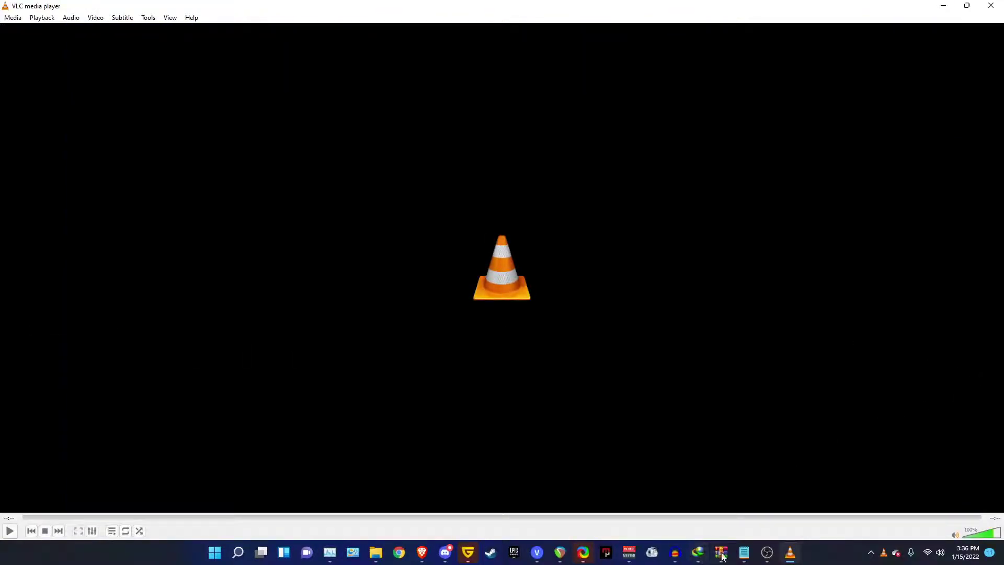
- Bring OBS Studio in front of the idle VLC player from the taskbar
left_click(767, 552)
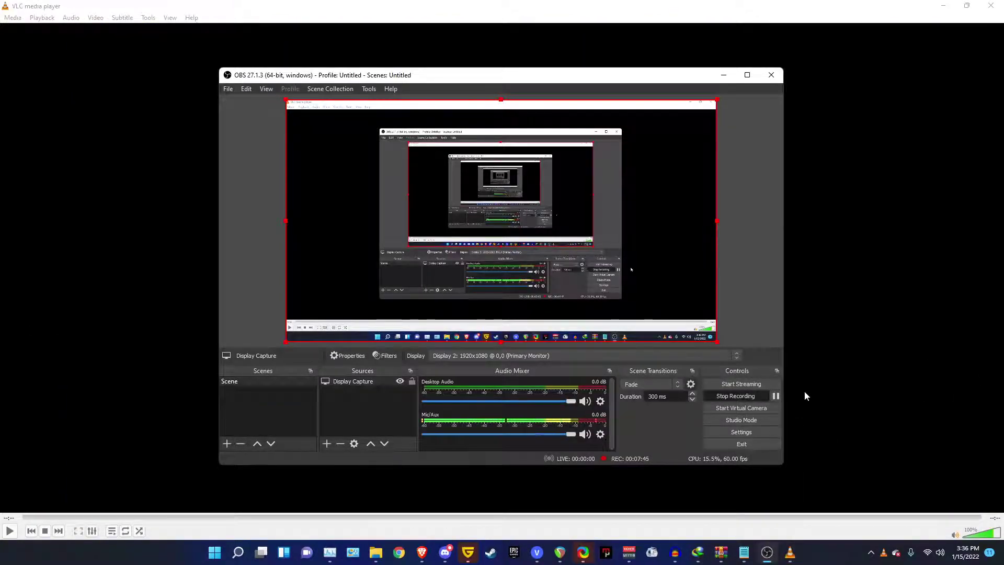